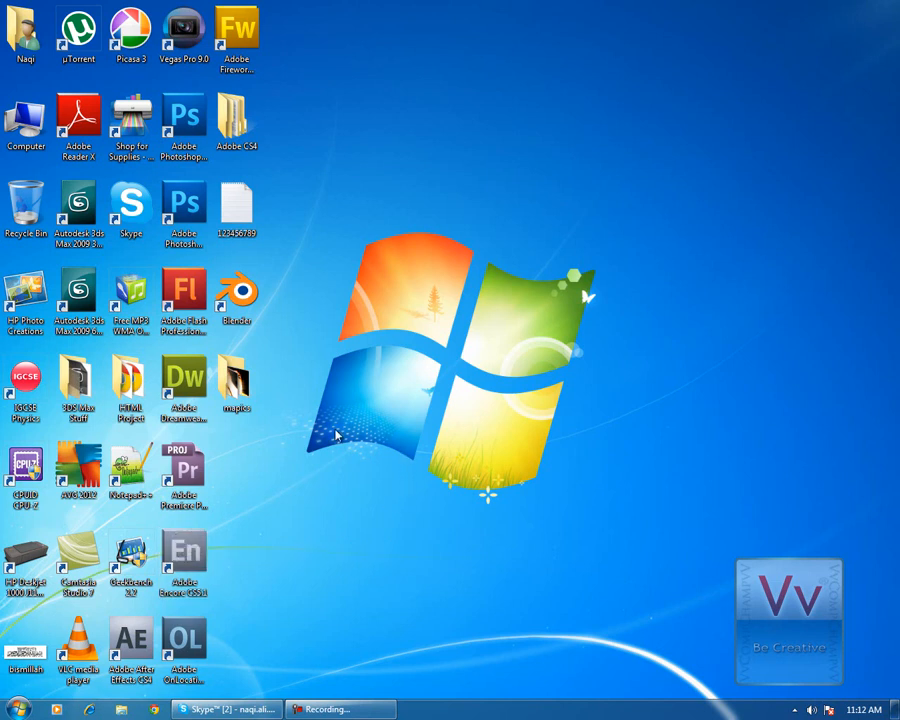
Step: Launch the 64-bit Autodesk 3ds Max 2009 and open the chair scene from the 3DS Max Stuff folder
{"action": "left_click_drag", "start_coordinate": [805, 648], "coordinate": [287, 473]}
{"action": "double_click", "coordinate": [78, 292]}
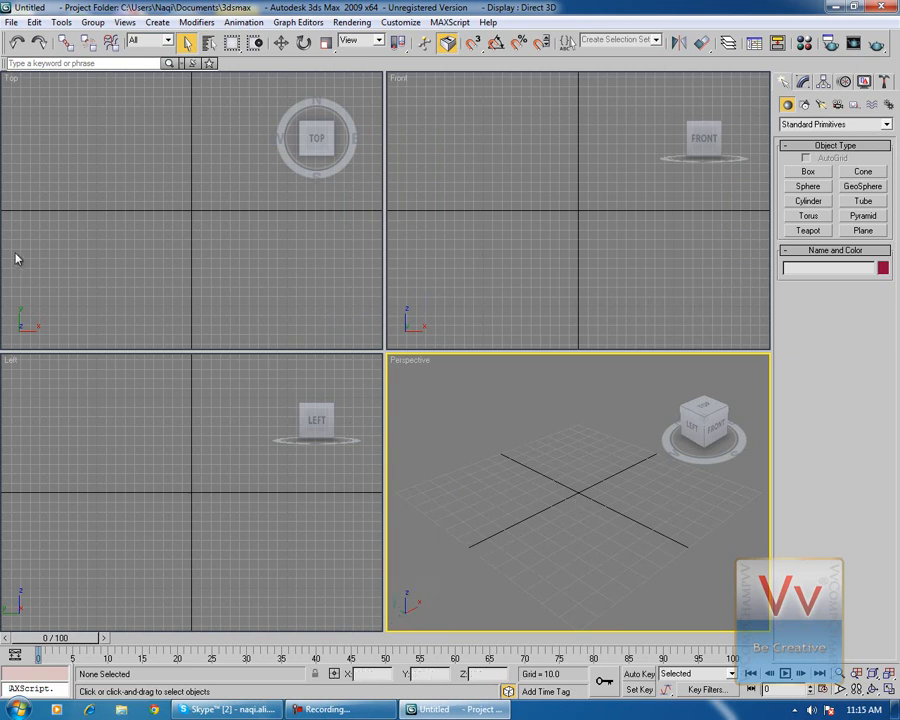
{"action": "left_click", "coordinate": [11, 22]}
{"action": "mouse_move", "coordinate": [34, 22]}
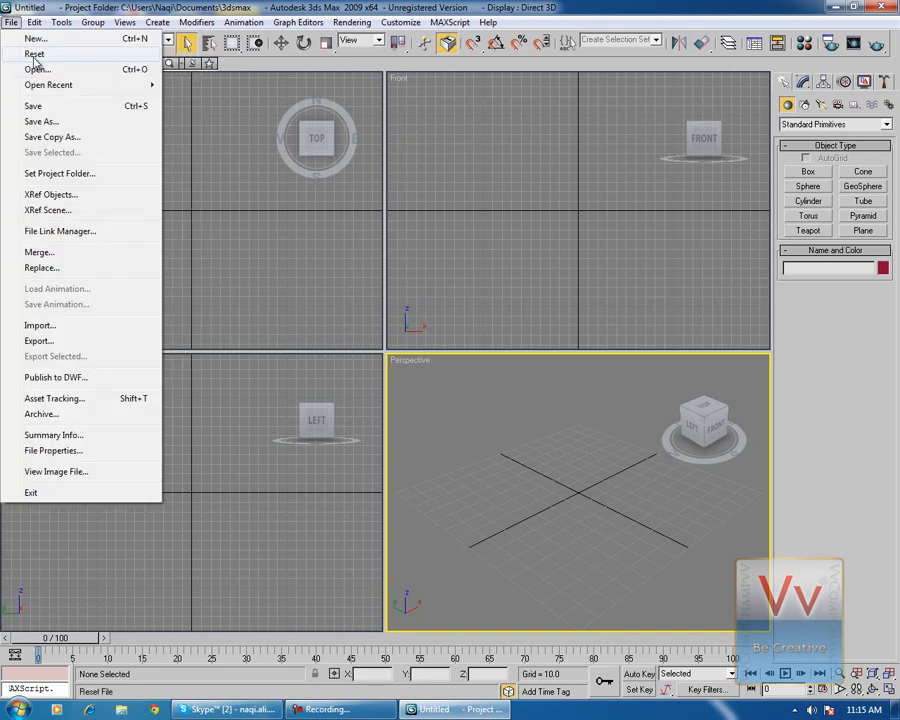
{"action": "left_click", "coordinate": [34, 66]}
{"action": "left_click", "coordinate": [131, 88]}
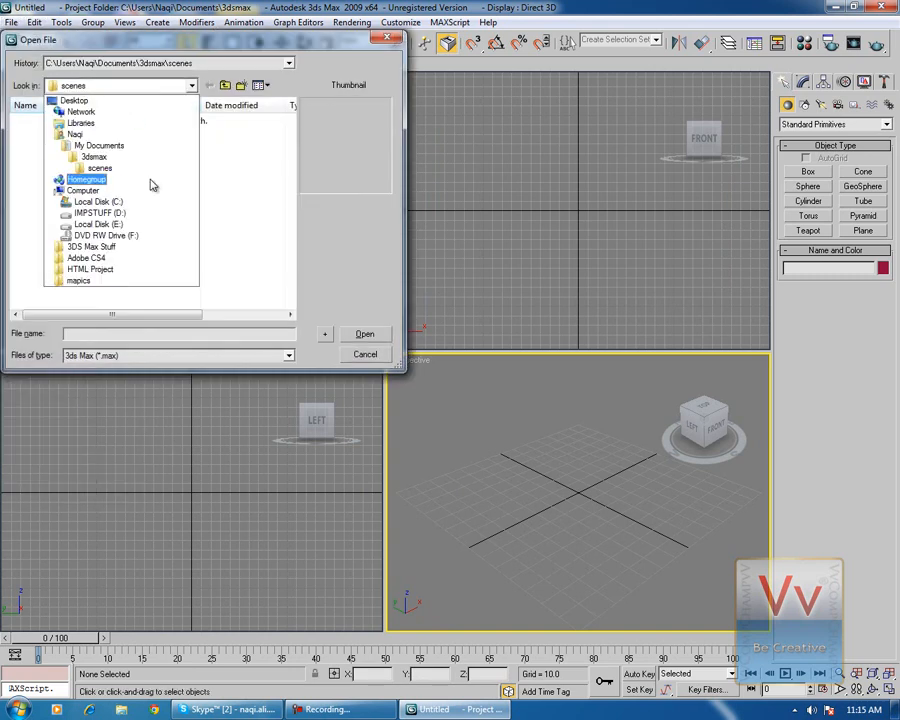
{"action": "left_click", "coordinate": [100, 181]}
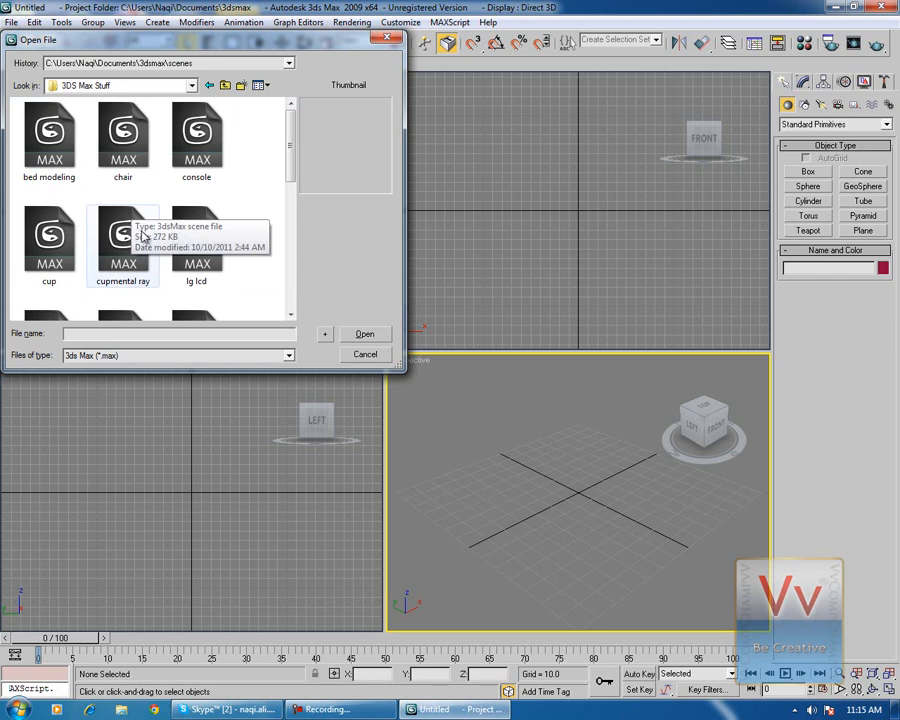
{"action": "mouse_move", "coordinate": [293, 150]}
{"action": "left_mouse_down"}
{"action": "mouse_move", "coordinate": [288, 300]}
{"action": "mouse_move", "coordinate": [295, 179]}
{"action": "mouse_move", "coordinate": [309, 140]}
{"action": "left_mouse_up"}
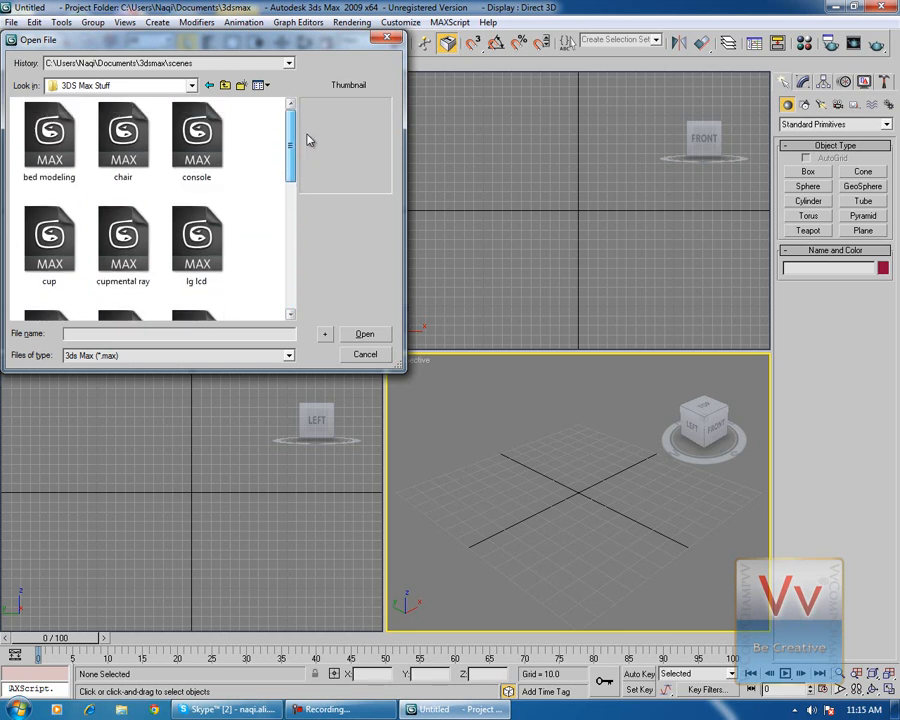
{"action": "left_click", "coordinate": [123, 119]}
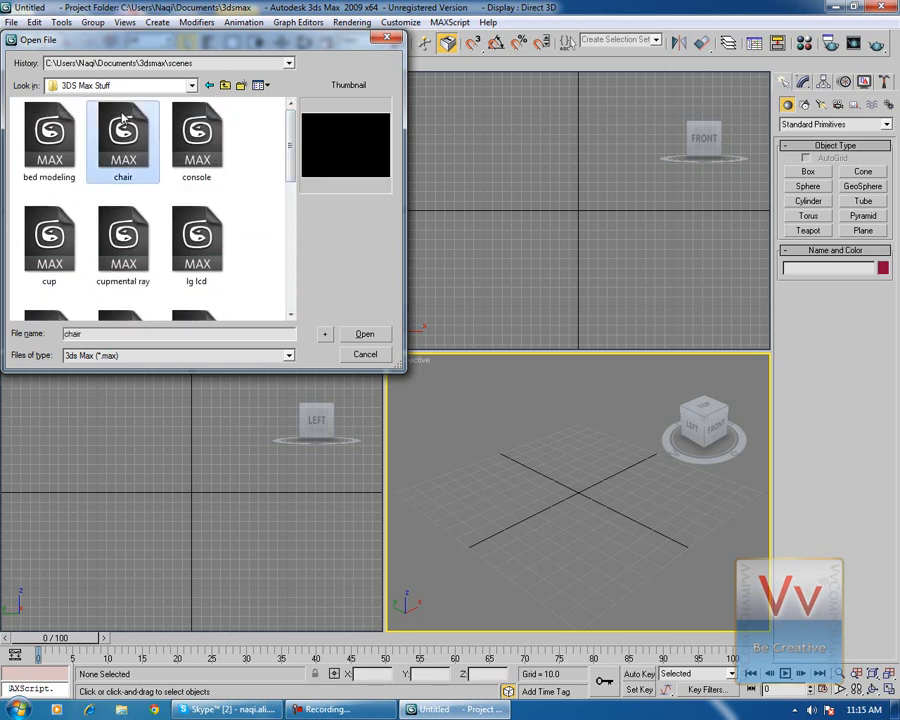
{"action": "double_click", "coordinate": [116, 121]}
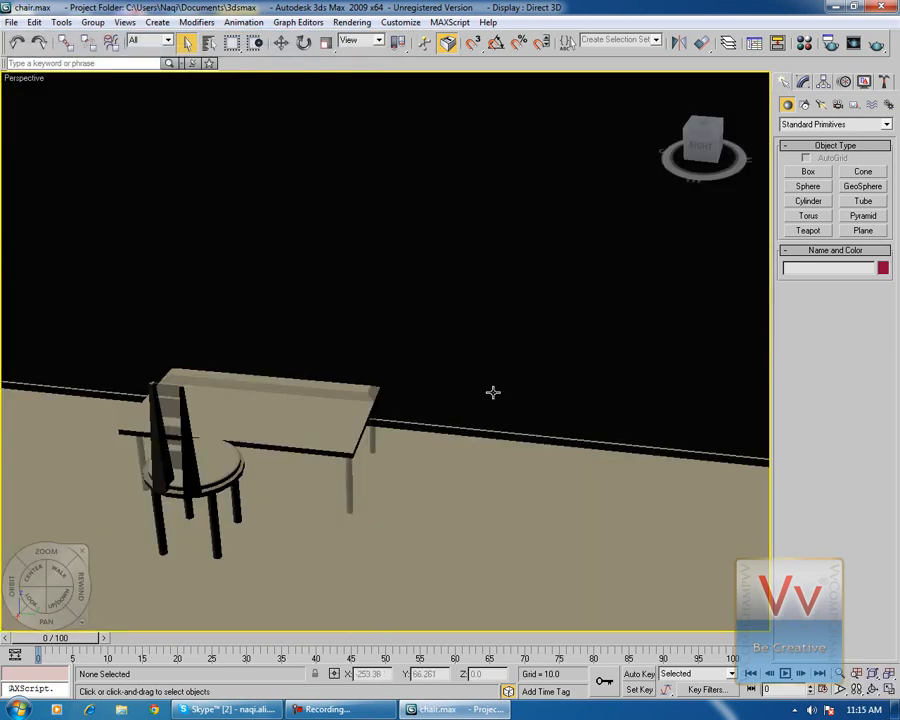
{"action": "scroll", "coordinate": [517, 393], "scroll_direction": "up", "scroll_amount": 3}
{"action": "middle_click_drag", "start_coordinate": [517, 393], "coordinate": [2, 369], "text": "alt"}
{"action": "middle_click_drag", "start_coordinate": [572, 348], "coordinate": [600, 350]}
{"action": "middle_click_drag", "start_coordinate": [396, 352], "coordinate": [690, 340]}
{"action": "middle_click_drag", "start_coordinate": [470, 356], "coordinate": [585, 299]}
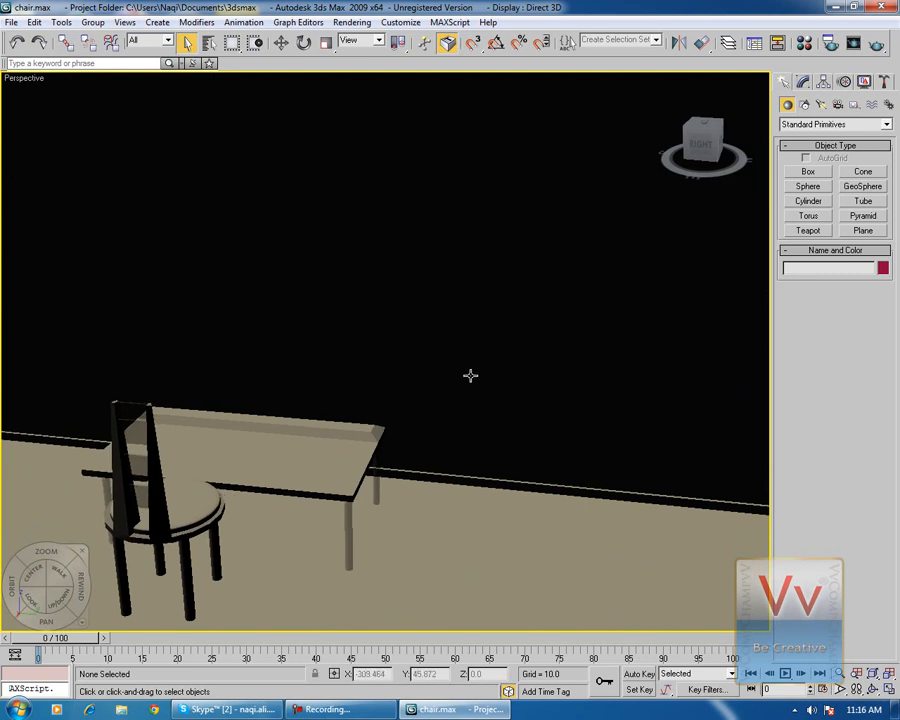
Step: Try a turquoise object color on a throwaway plane, about 31.3 by 3.6, drawn on the floor beside the table
{"action": "left_click", "coordinate": [864, 231]}
{"action": "left_click_drag", "start_coordinate": [470, 560], "coordinate": [594, 576]}
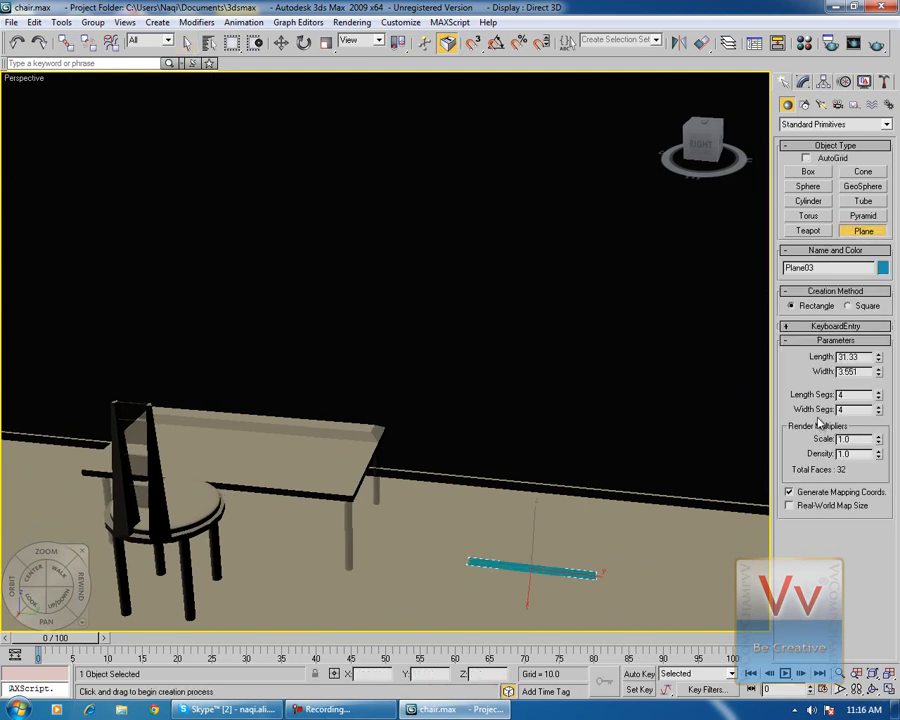
{"action": "left_click", "coordinate": [883, 267]}
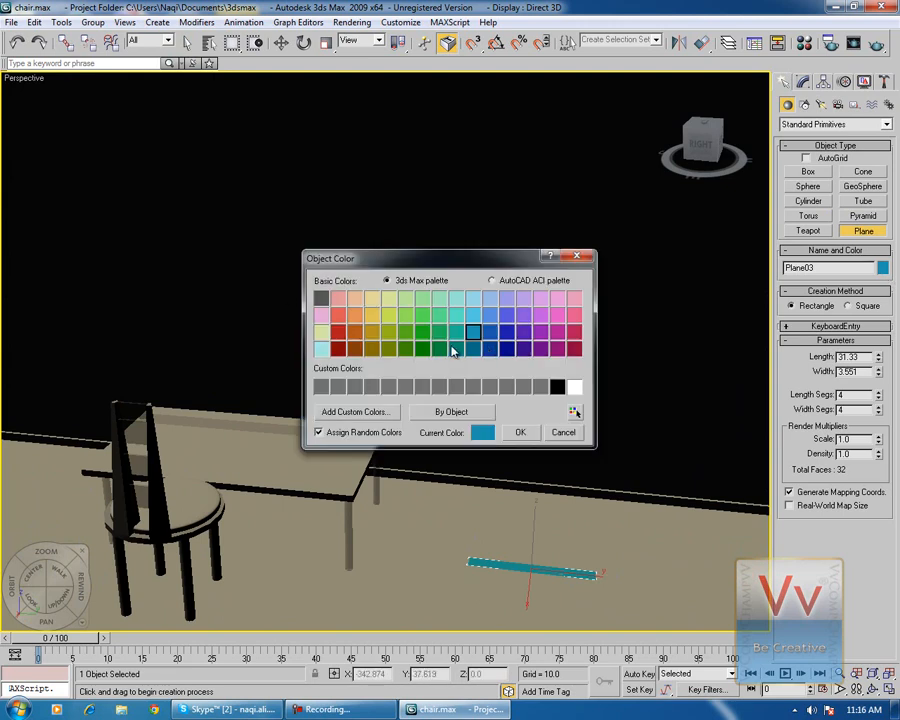
{"action": "left_click", "coordinate": [456, 315]}
{"action": "left_click", "coordinate": [528, 433]}
{"action": "key", "text": "Delete"}
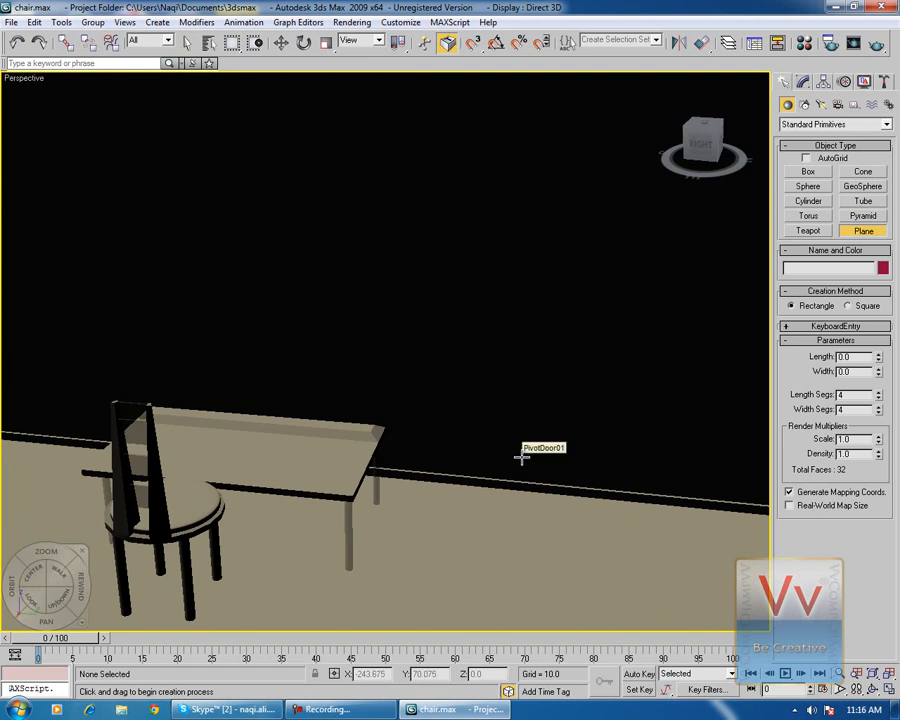
Step: Review the material types available for the unused 13 - Default material, keeping its current type
{"action": "key", "text": "m"}
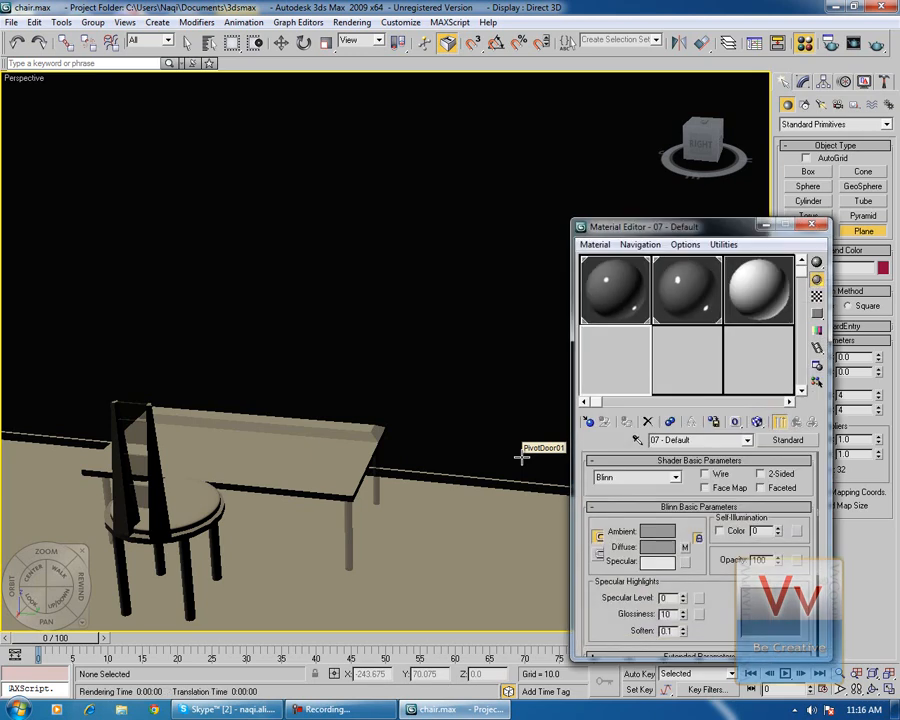
{"action": "left_click", "coordinate": [799, 282]}
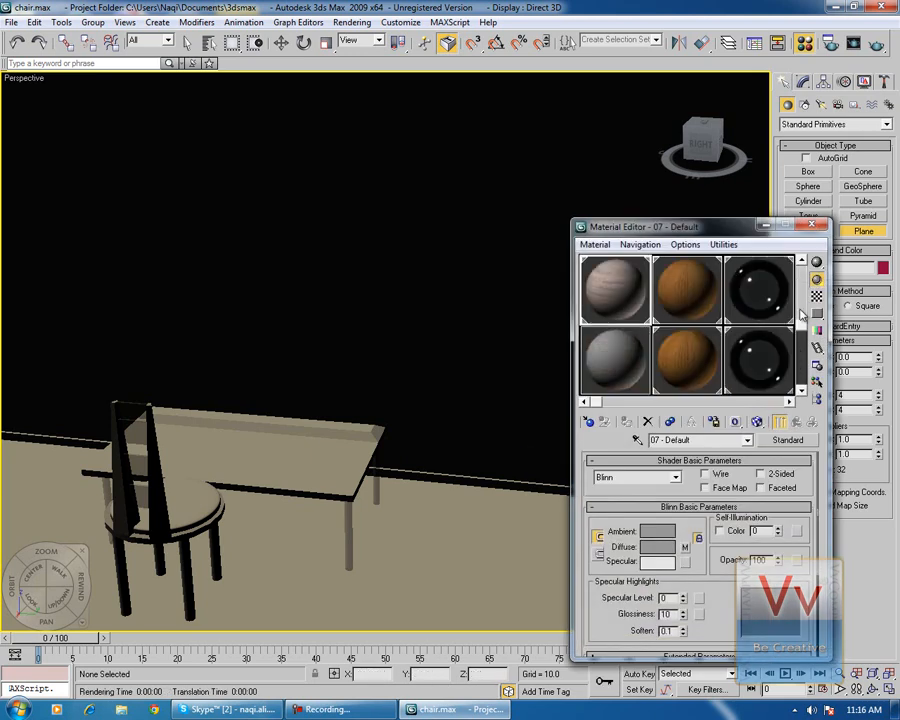
{"action": "left_click", "coordinate": [800, 372]}
{"action": "left_click", "coordinate": [608, 290]}
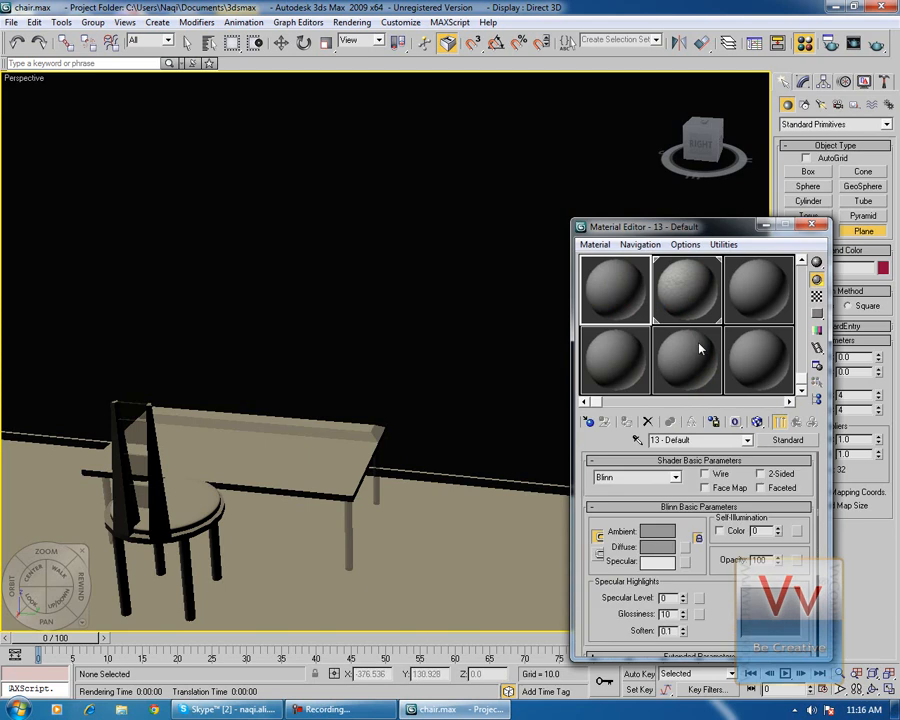
{"action": "left_click", "coordinate": [786, 440]}
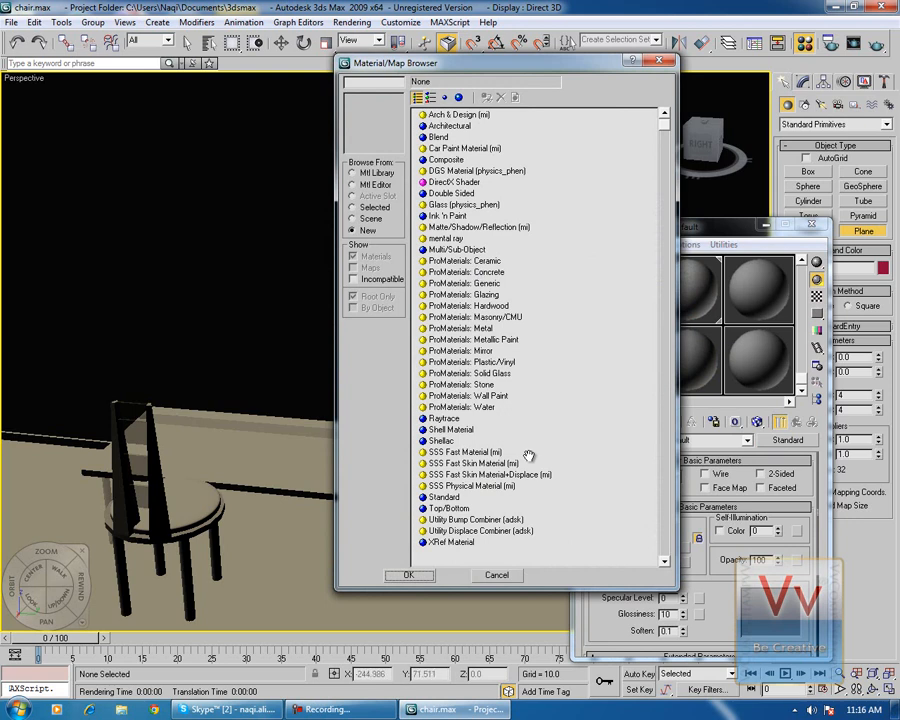
{"action": "left_click", "coordinate": [496, 576]}
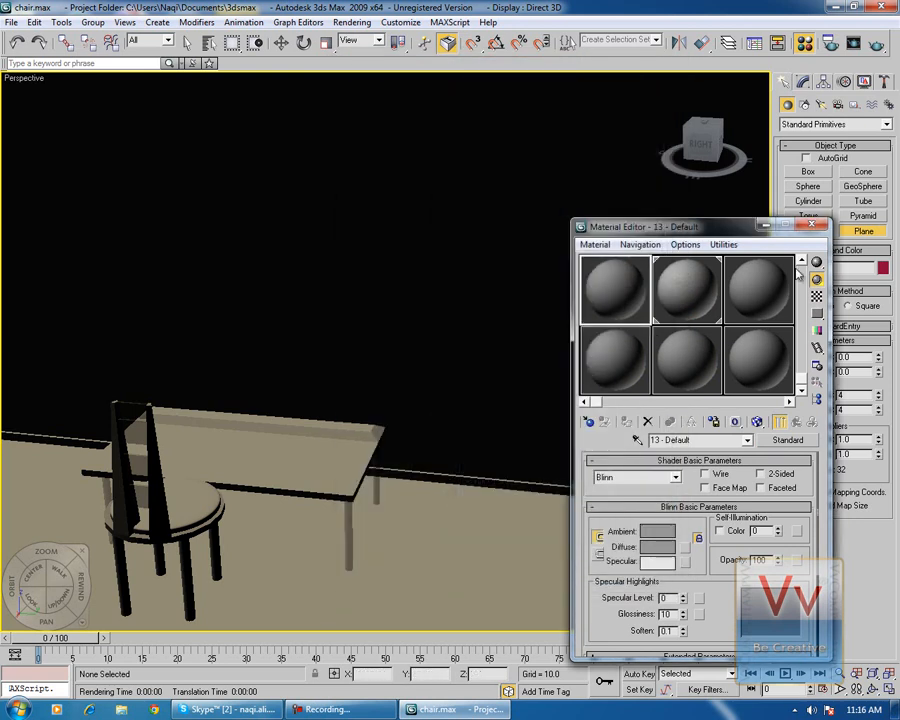
{"action": "left_click", "coordinate": [811, 217]}
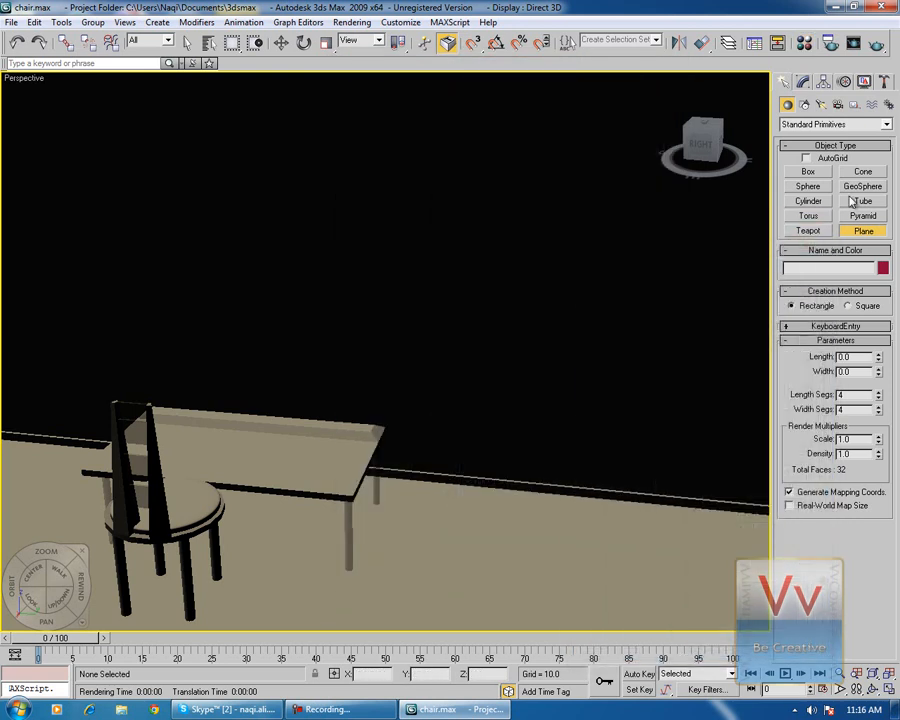
Step: Check which renderers are assigned in the render setup for production, material editor and ActiveShade
{"action": "left_click", "coordinate": [829, 43]}
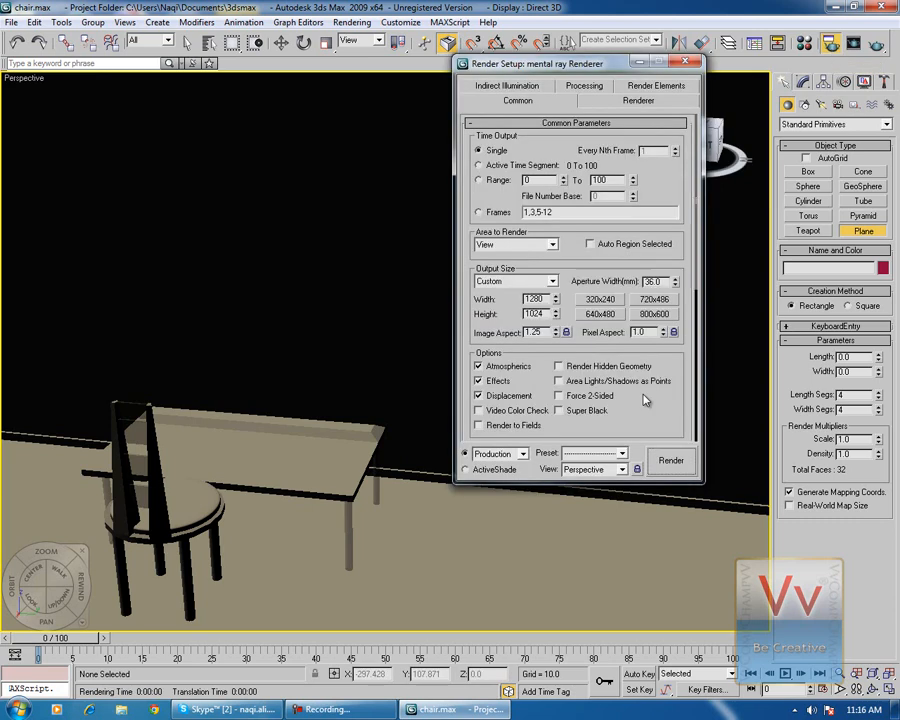
{"action": "left_click_drag", "start_coordinate": [689, 258], "coordinate": [693, 440]}
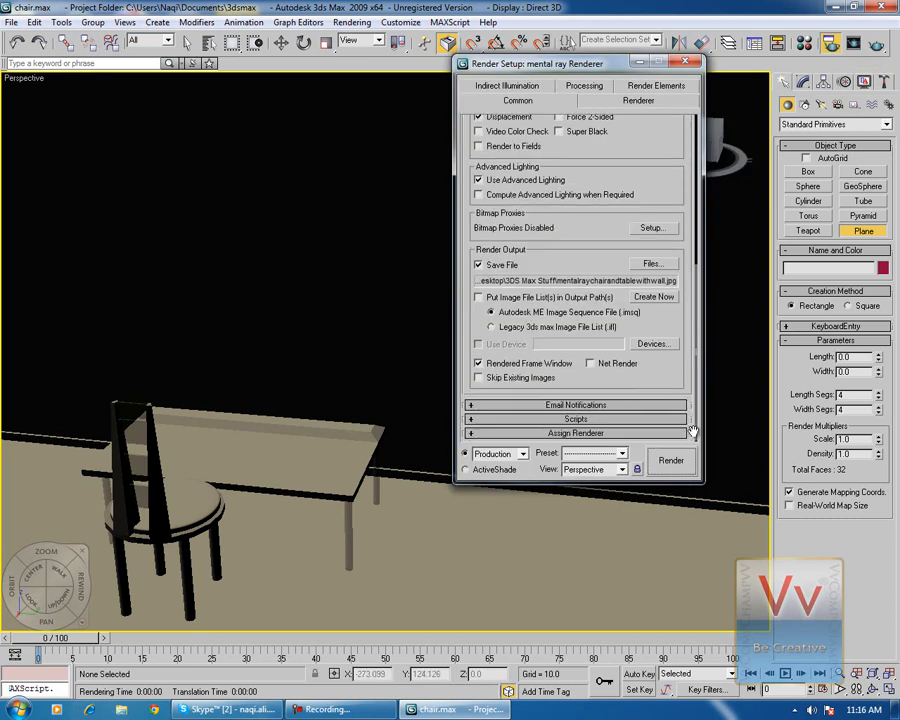
{"action": "left_click", "coordinate": [579, 437]}
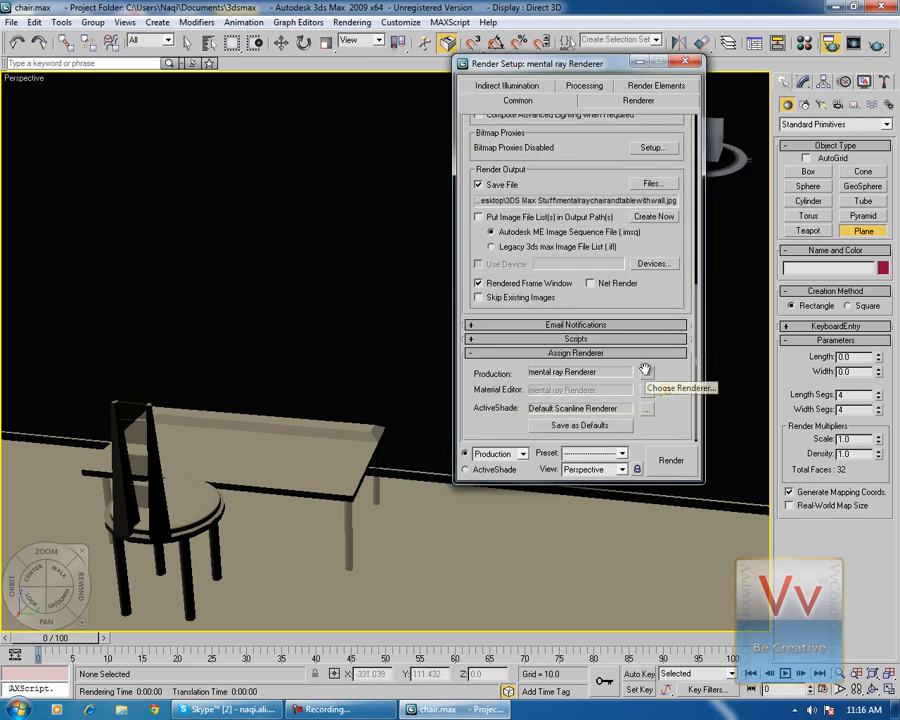
{"action": "left_click", "coordinate": [505, 354]}
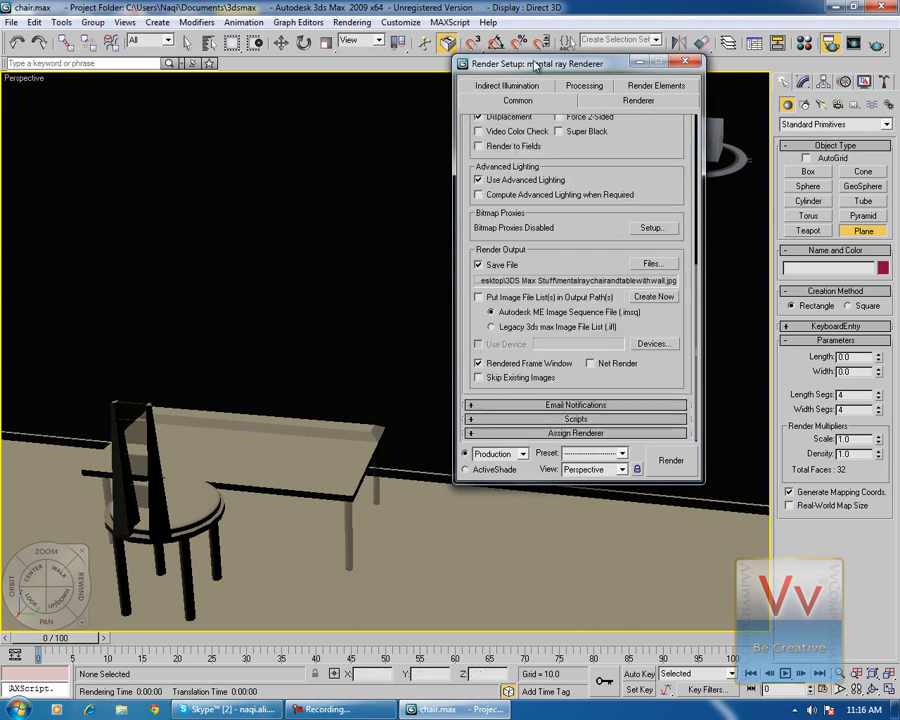
{"action": "left_click", "coordinate": [685, 62]}
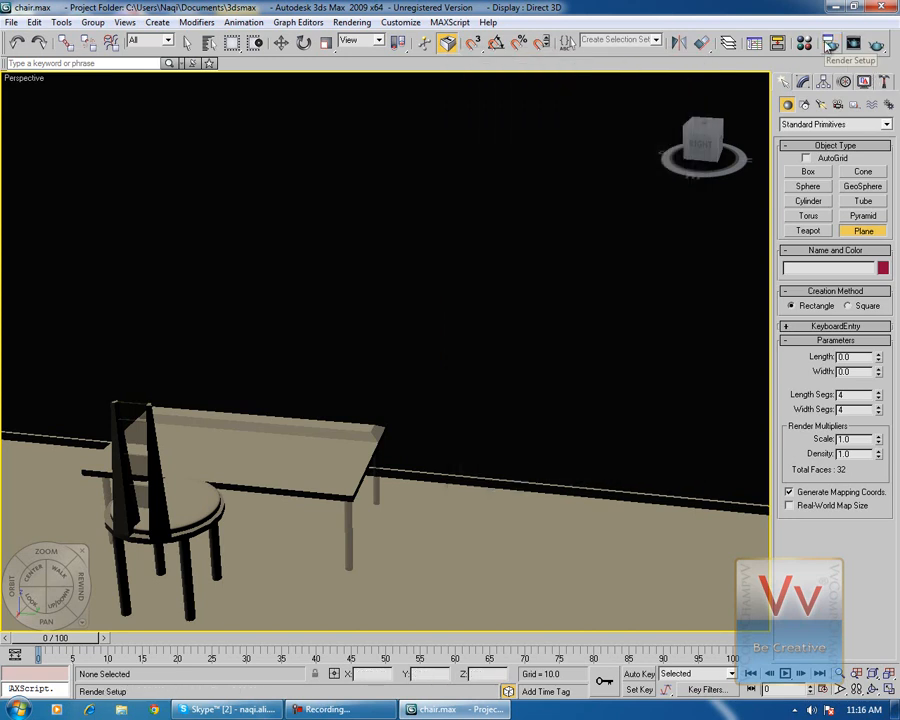
Step: Examine the alternative production renderers in the render setup without changing the assigned one
{"action": "left_click", "coordinate": [830, 43]}
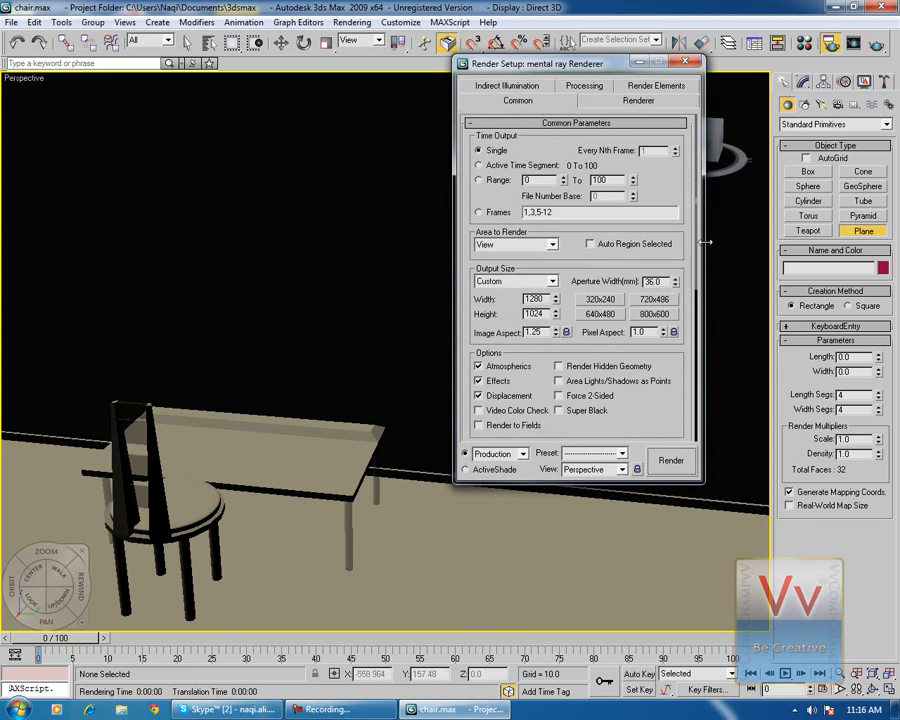
{"action": "scroll", "coordinate": [675, 386], "scroll_direction": "down", "scroll_amount": 5}
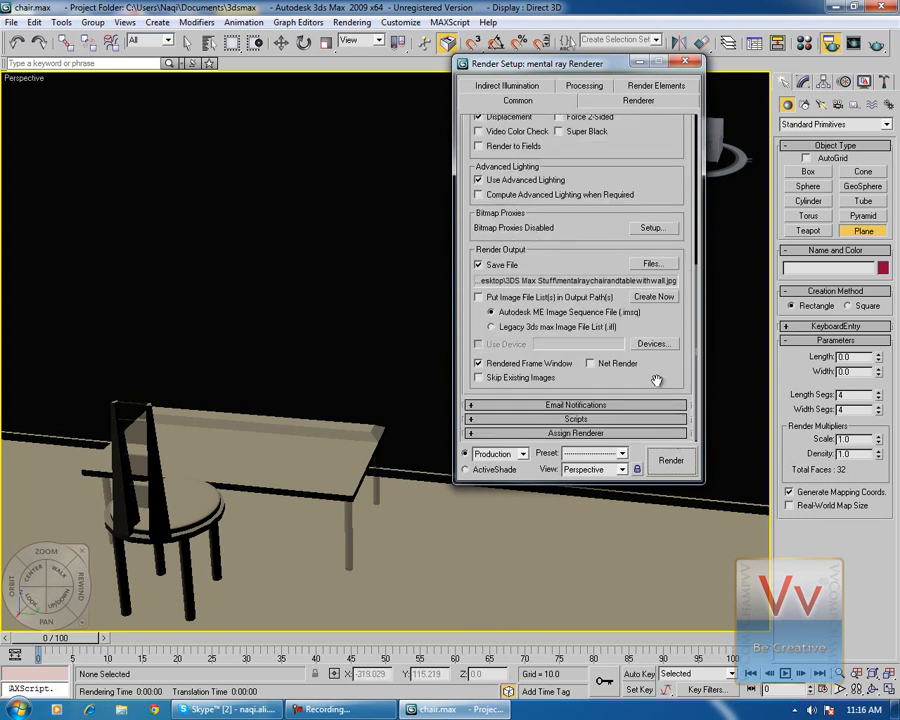
{"action": "left_click", "coordinate": [537, 432]}
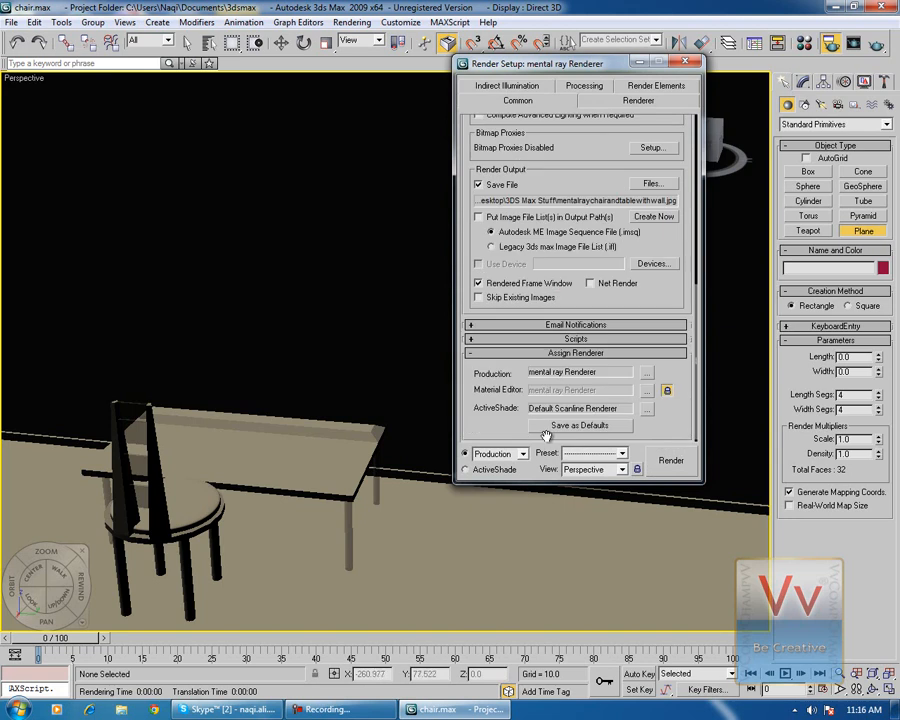
{"action": "left_click", "coordinate": [646, 376]}
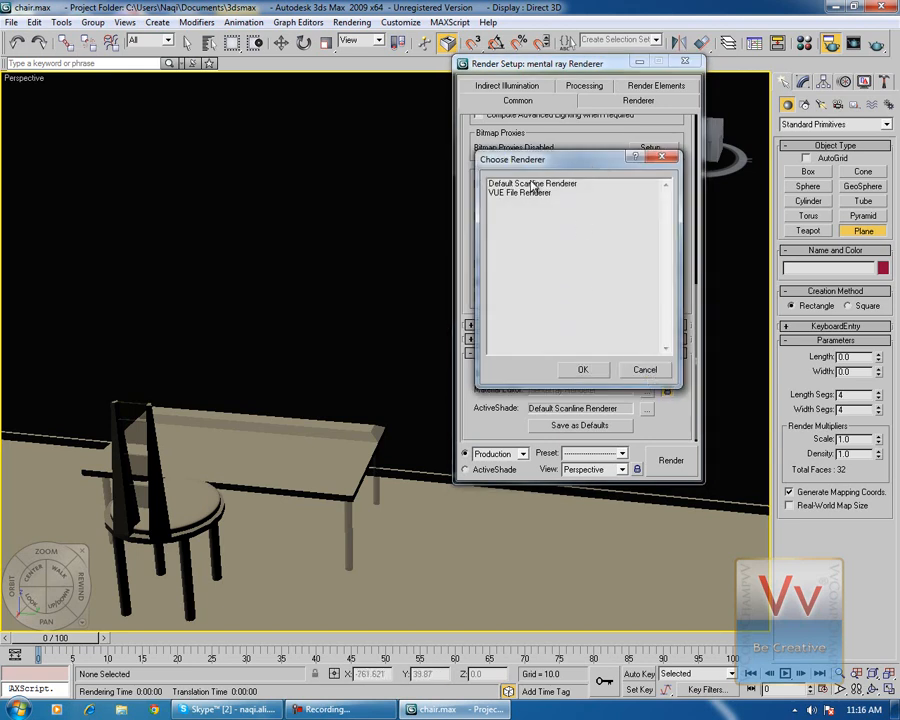
{"action": "left_click_drag", "start_coordinate": [536, 157], "coordinate": [759, 238]}
{"action": "left_click", "coordinate": [757, 265]}
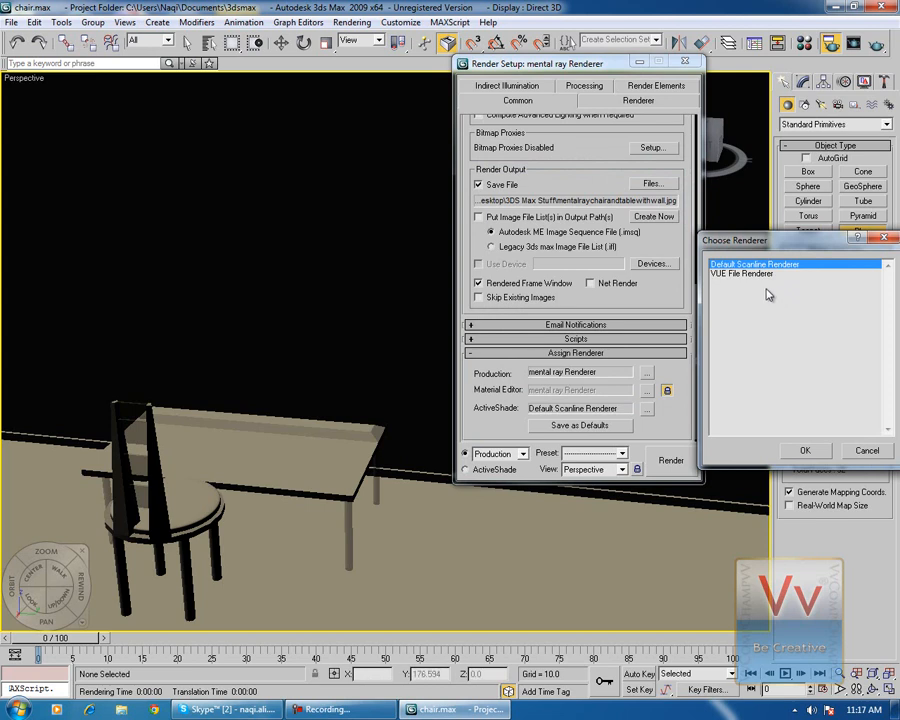
{"action": "left_click", "coordinate": [745, 274]}
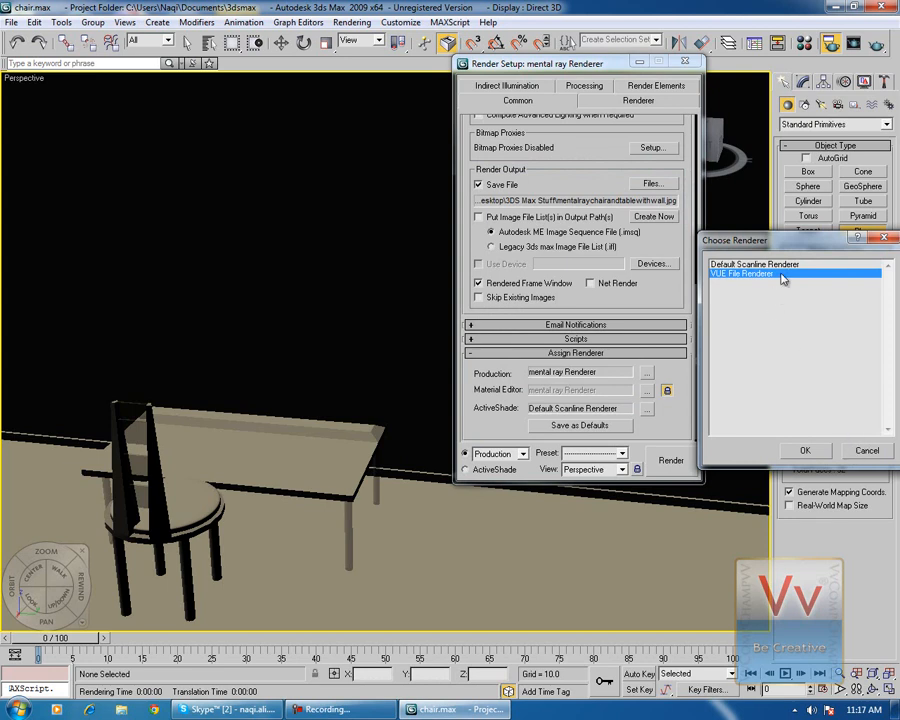
{"action": "left_click", "coordinate": [867, 451]}
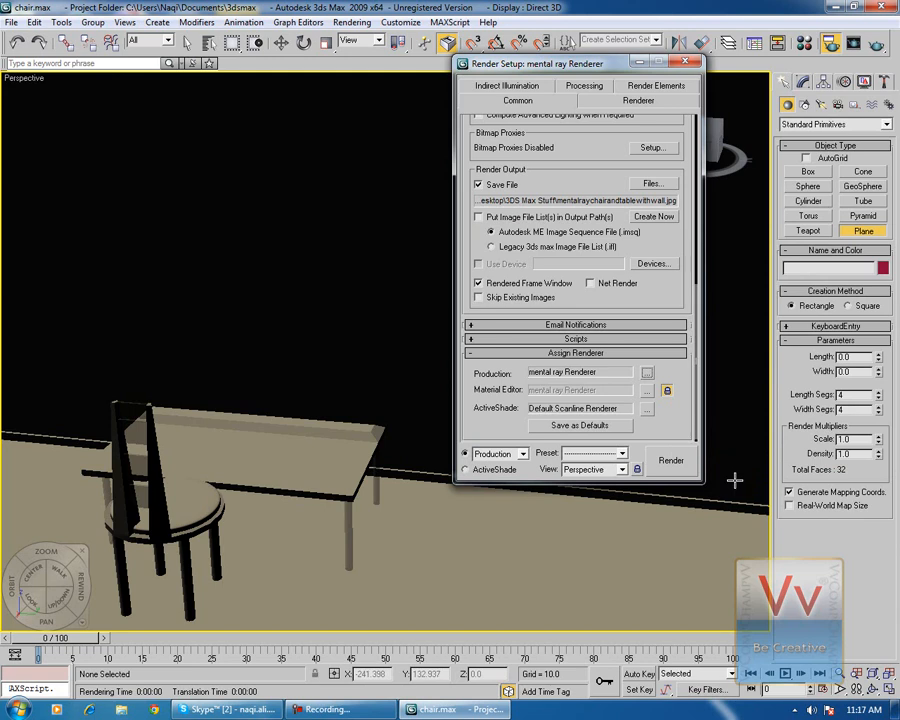
{"action": "left_click", "coordinate": [681, 64]}
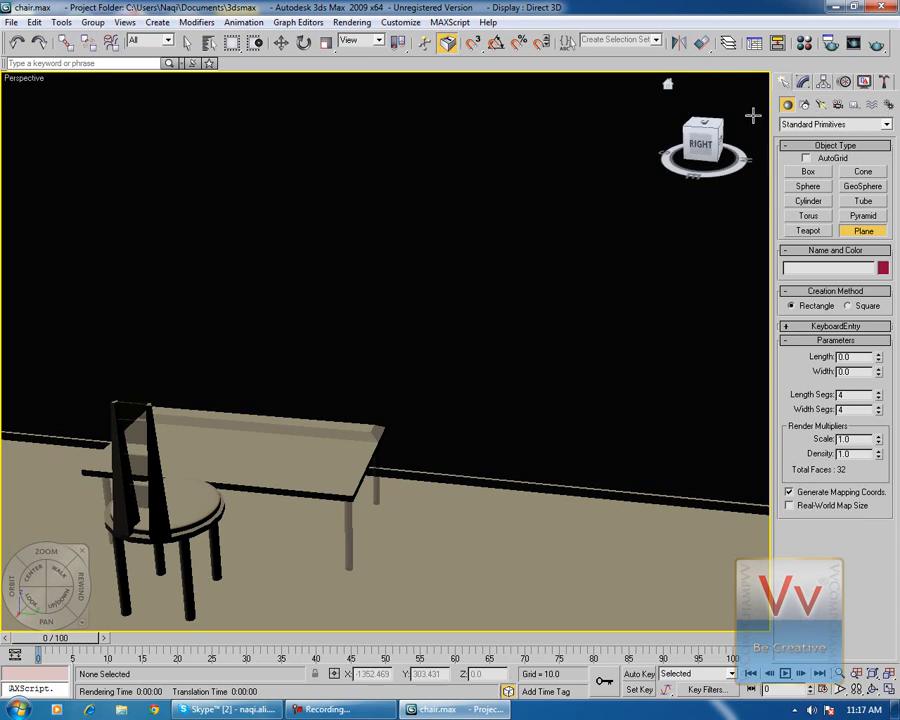
Step: Create a Daylight system in the perspective view of the chair and table scene, placing its compass and sun
{"action": "left_click", "coordinate": [888, 104]}
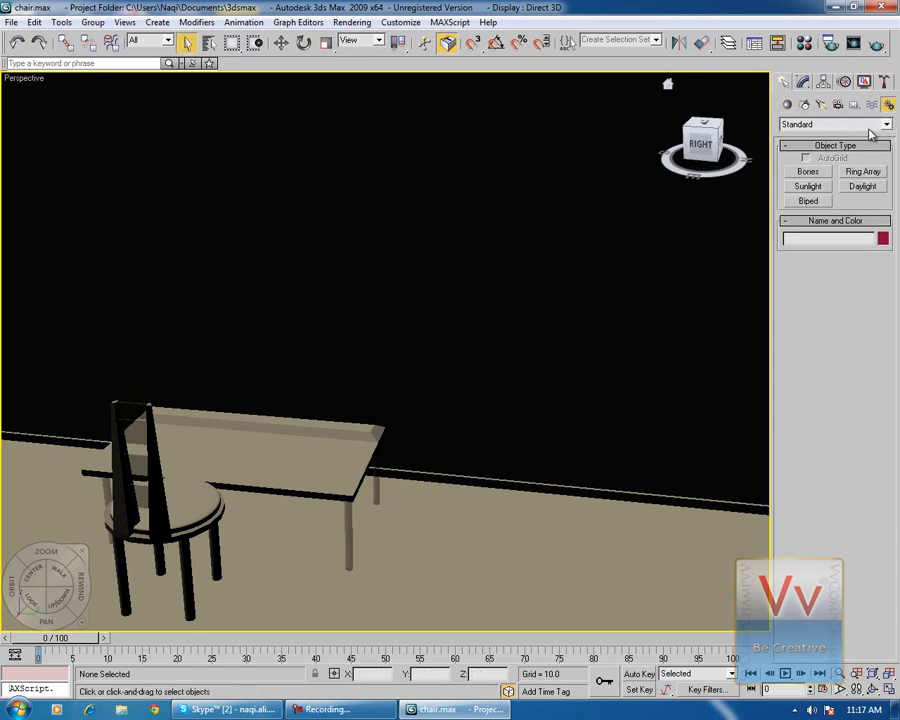
{"action": "left_click", "coordinate": [864, 187]}
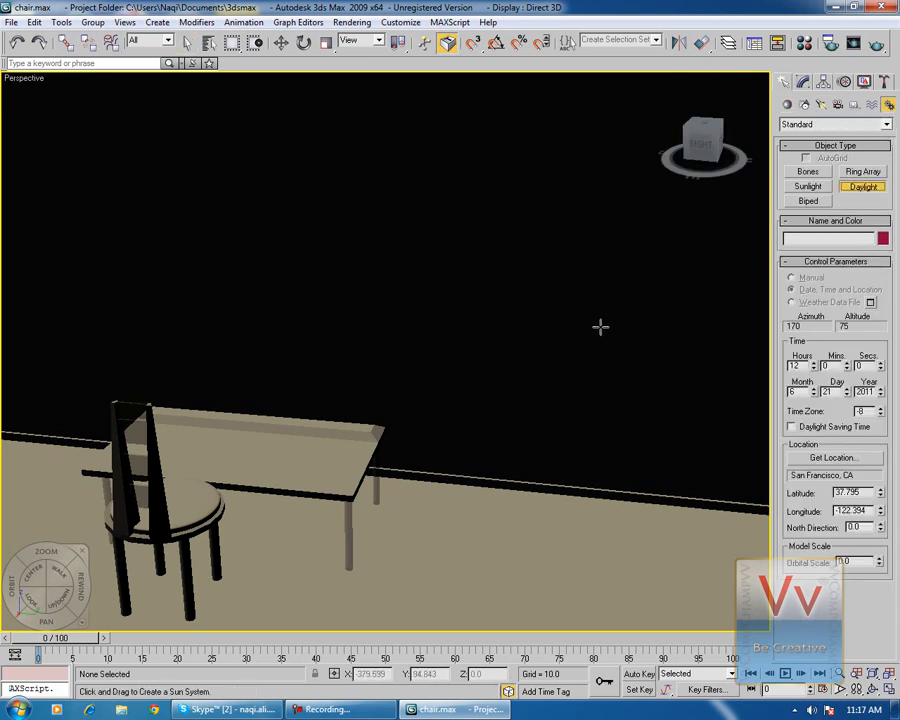
{"action": "left_click_drag", "start_coordinate": [586, 115], "coordinate": [464, 351]}
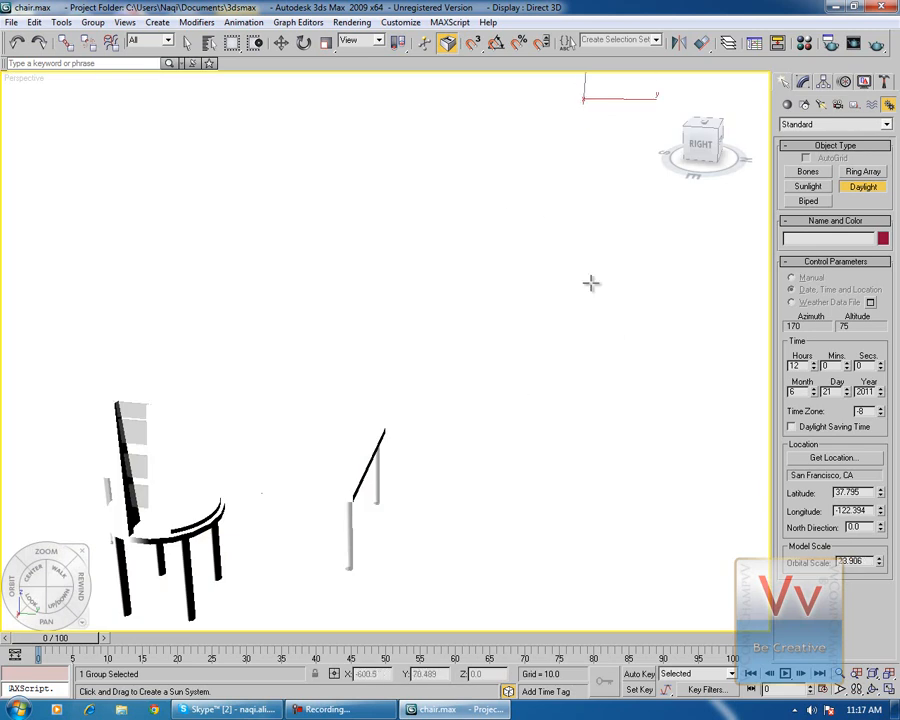
{"action": "left_click", "coordinate": [556, 117]}
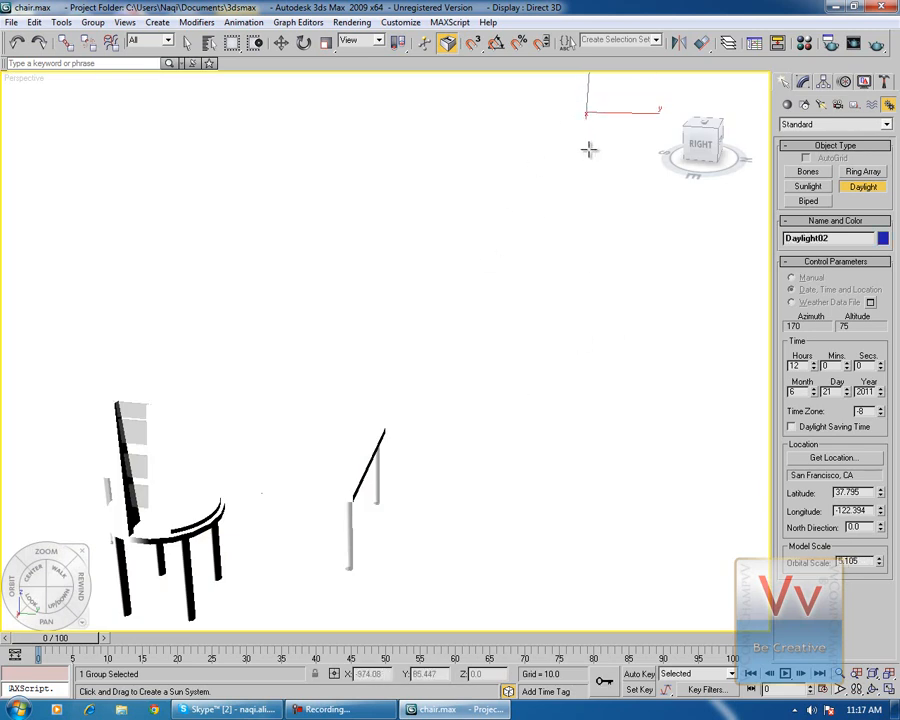
{"action": "left_click", "coordinate": [626, 218]}
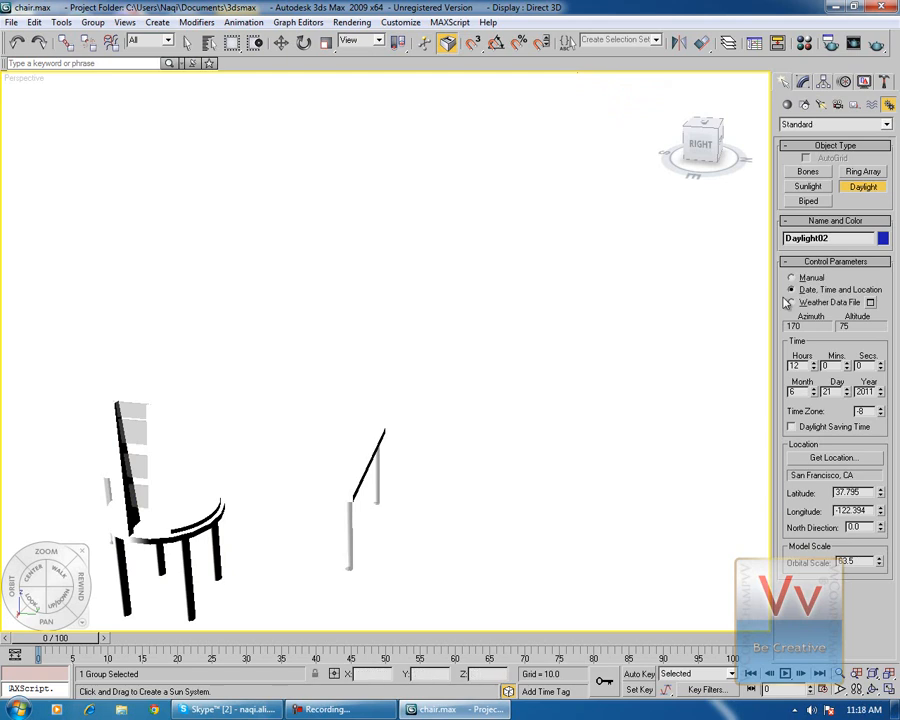
Step: Set the new Daylight system's sunlight to mr Sun and its skylight to mr Sky
{"action": "left_click", "coordinate": [803, 82]}
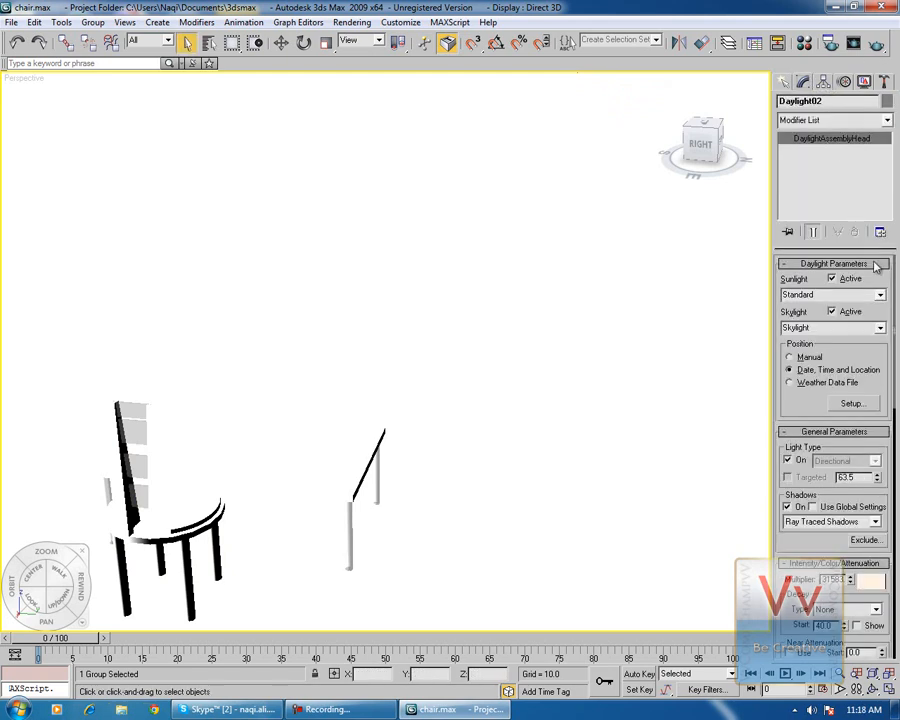
{"action": "left_click", "coordinate": [852, 297]}
{"action": "left_click", "coordinate": [877, 297]}
{"action": "left_click", "coordinate": [866, 327]}
{"action": "left_click", "coordinate": [879, 330]}
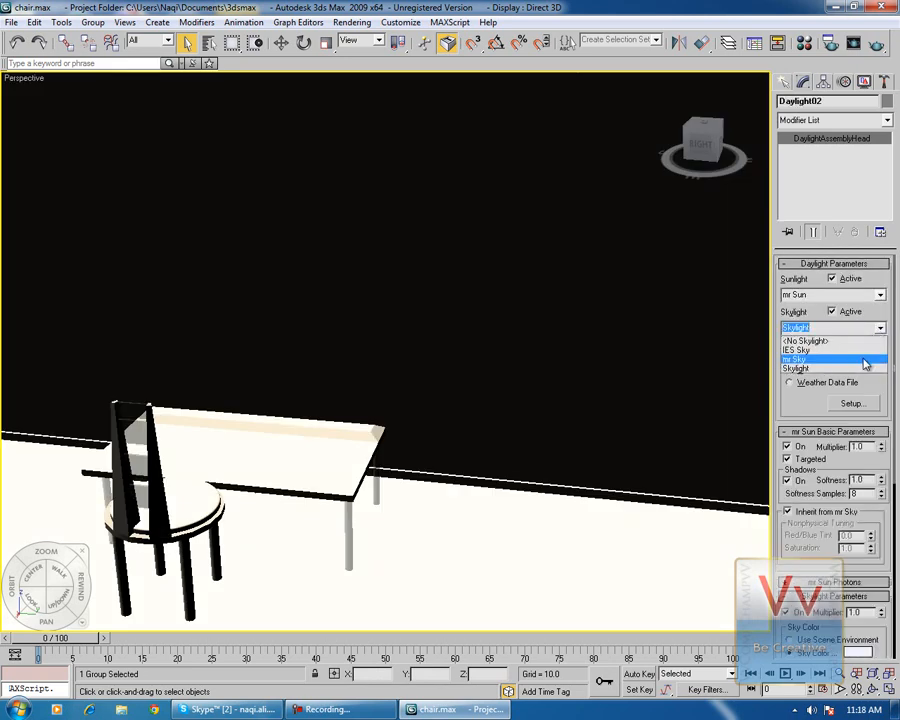
{"action": "left_click", "coordinate": [865, 360]}
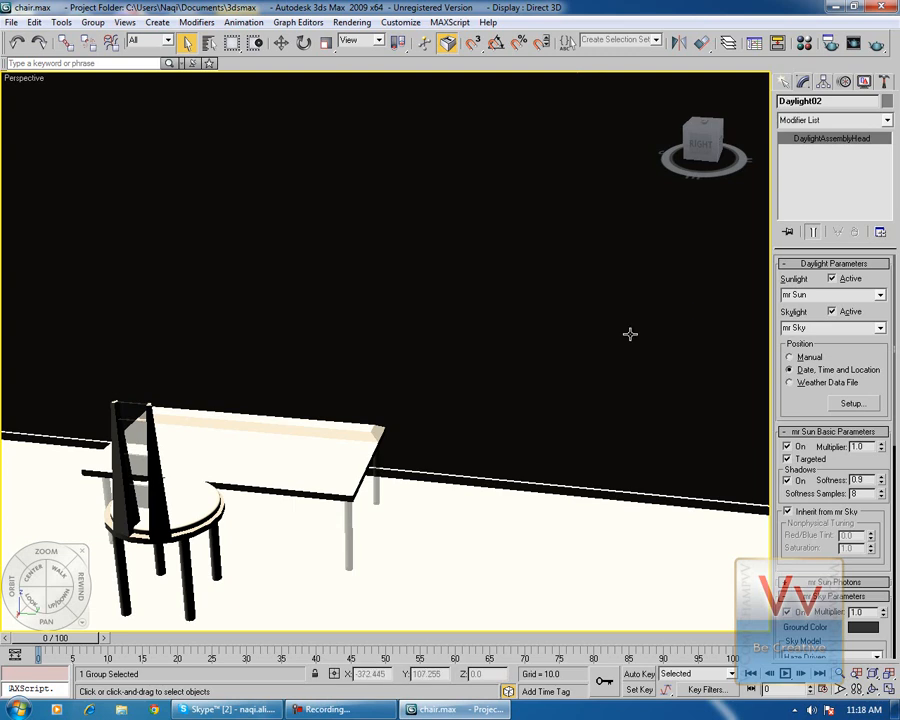
Step: Undo the sunlight and skylight type changes together with the creation of the new Daylight system
{"action": "key", "text": "ctrl+z"}
{"action": "key", "text": "ctrl+z"}
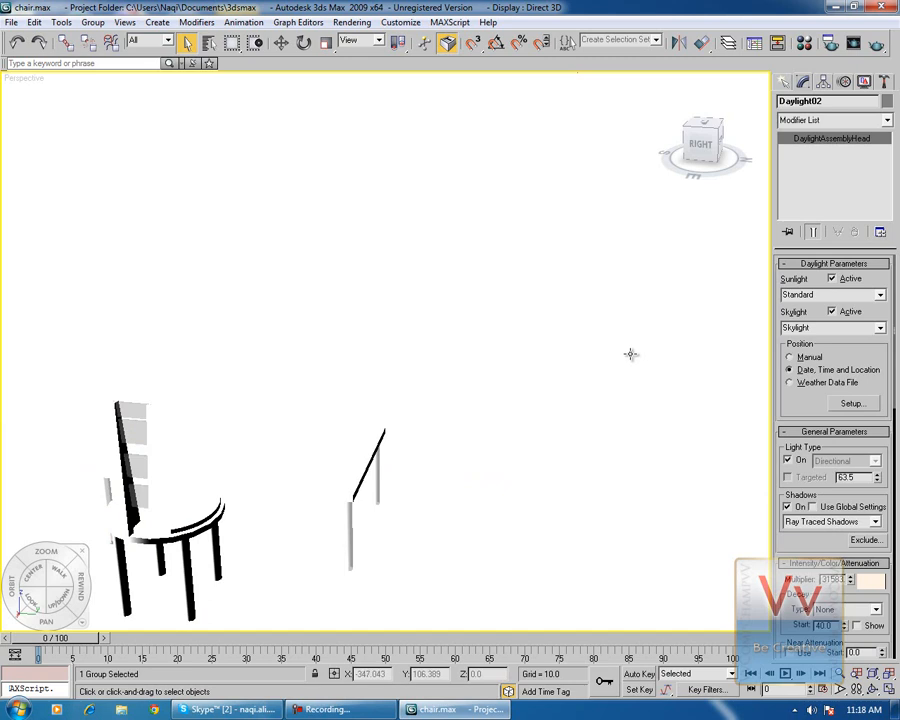
{"action": "key", "text": "ctrl+z"}
{"action": "key", "text": "ctrl+z"}
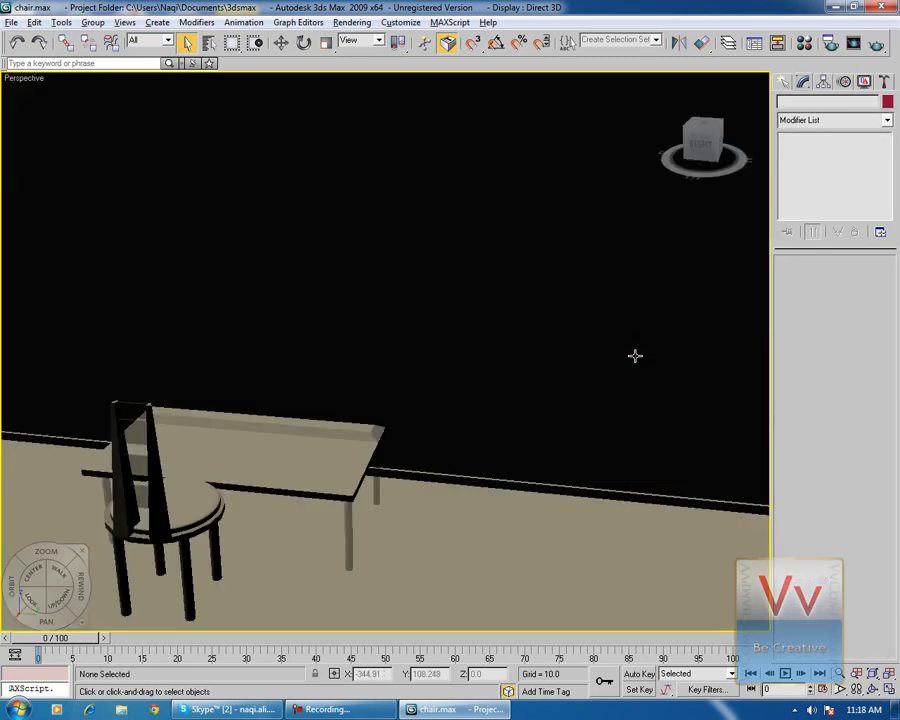
Step: Open the material editor and select the unused 19 - Default sample material
{"action": "middle_click_drag", "start_coordinate": [520, 442], "coordinate": [568, 436], "text": "alt"}
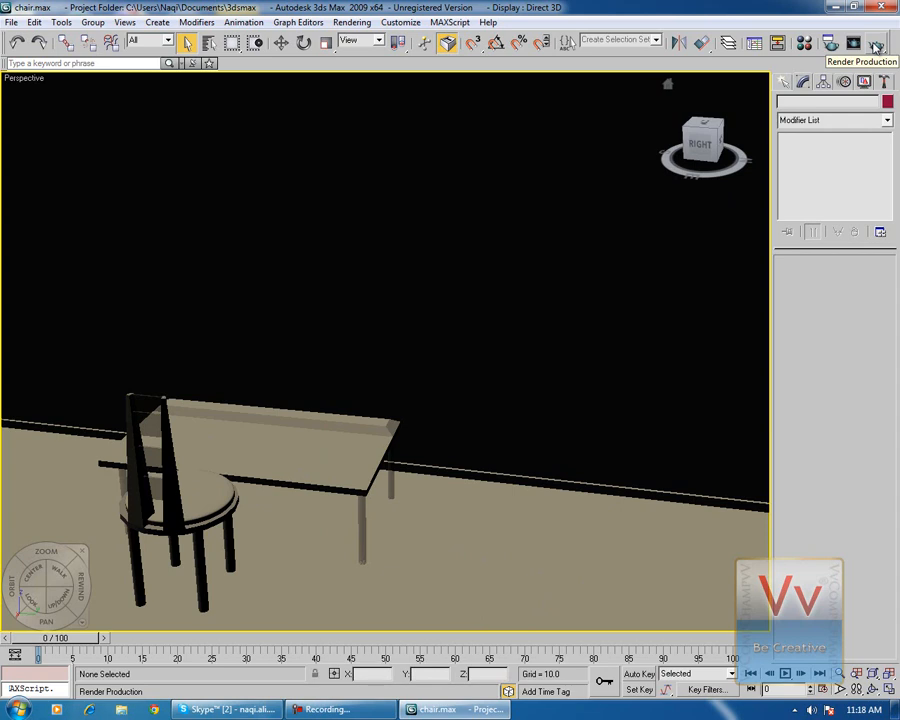
{"action": "key", "text": "m"}
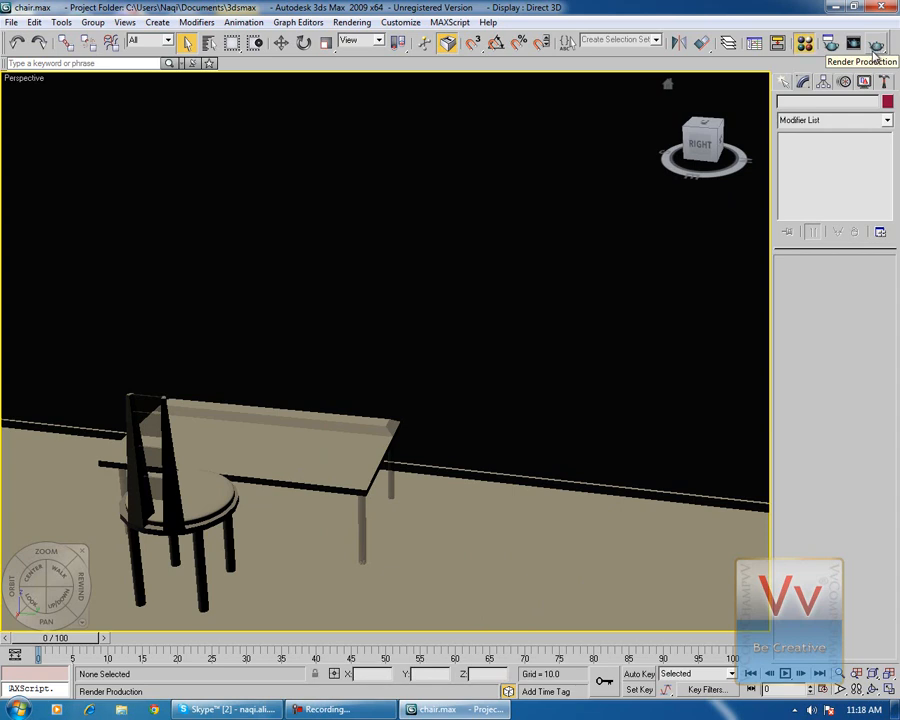
{"action": "left_click_drag", "start_coordinate": [801, 380], "coordinate": [813, 262]}
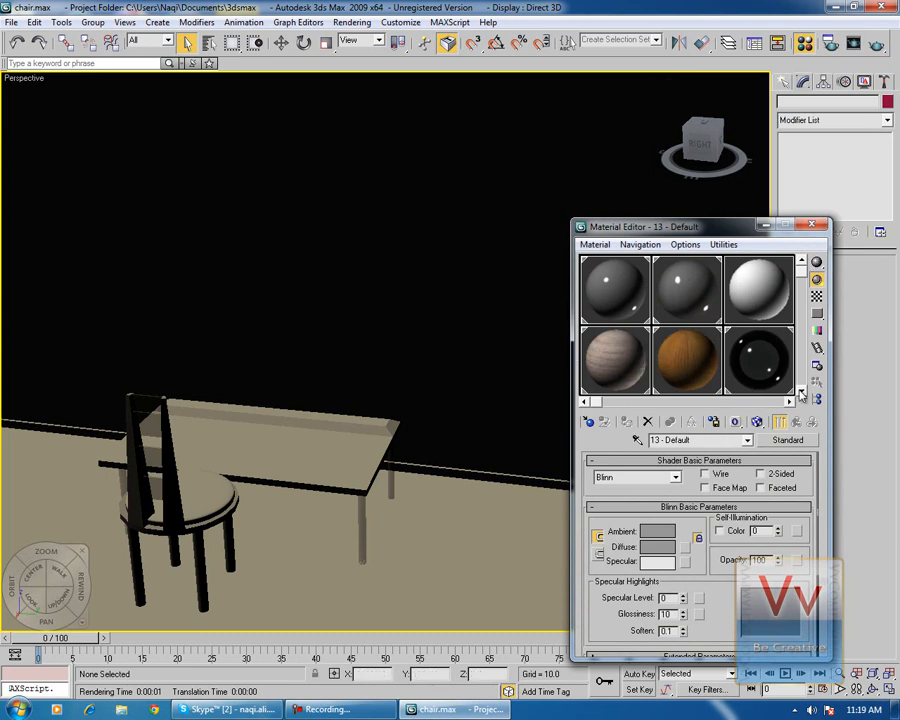
{"action": "left_click_drag", "start_coordinate": [817, 477], "coordinate": [822, 433]}
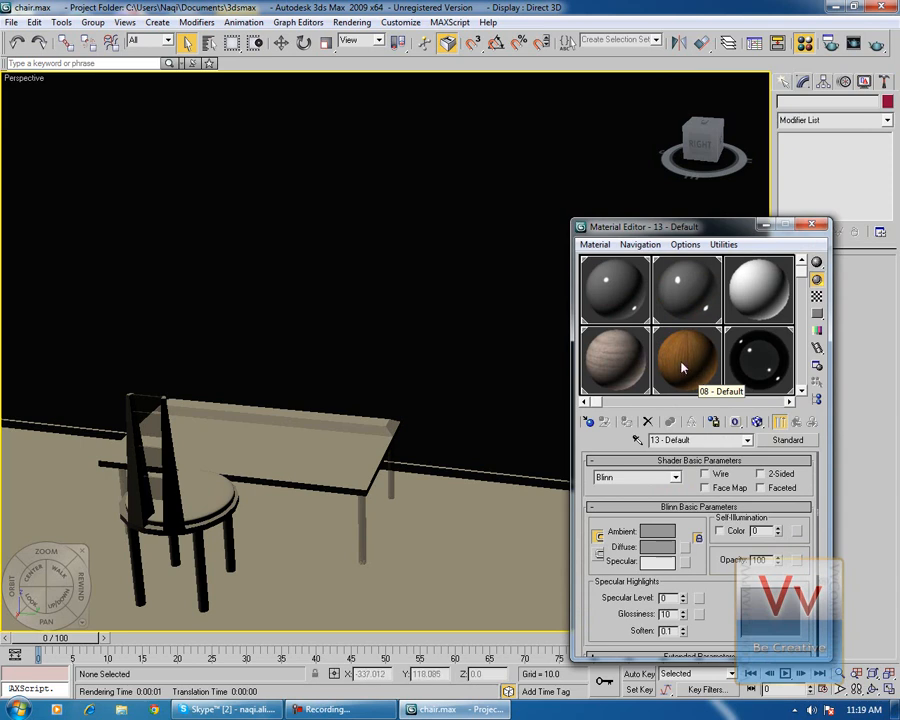
{"action": "left_click_drag", "start_coordinate": [800, 281], "coordinate": [800, 380]}
{"action": "left_click", "coordinate": [636, 364]}
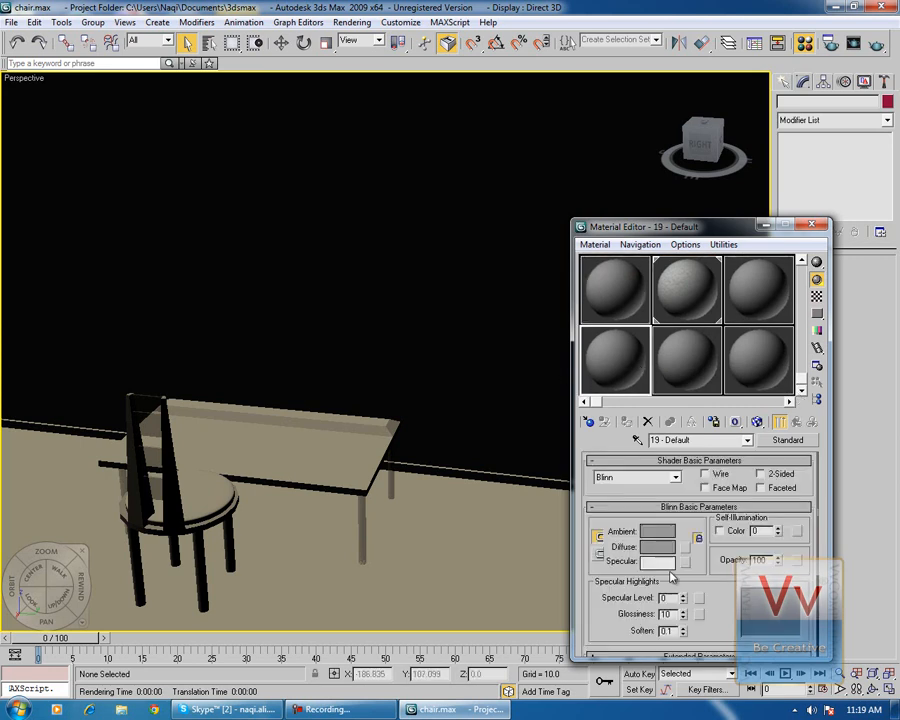
Step: Change the 19 - Default material's type to Arch & Design (mi) and close the material editor
{"action": "left_click", "coordinate": [791, 442]}
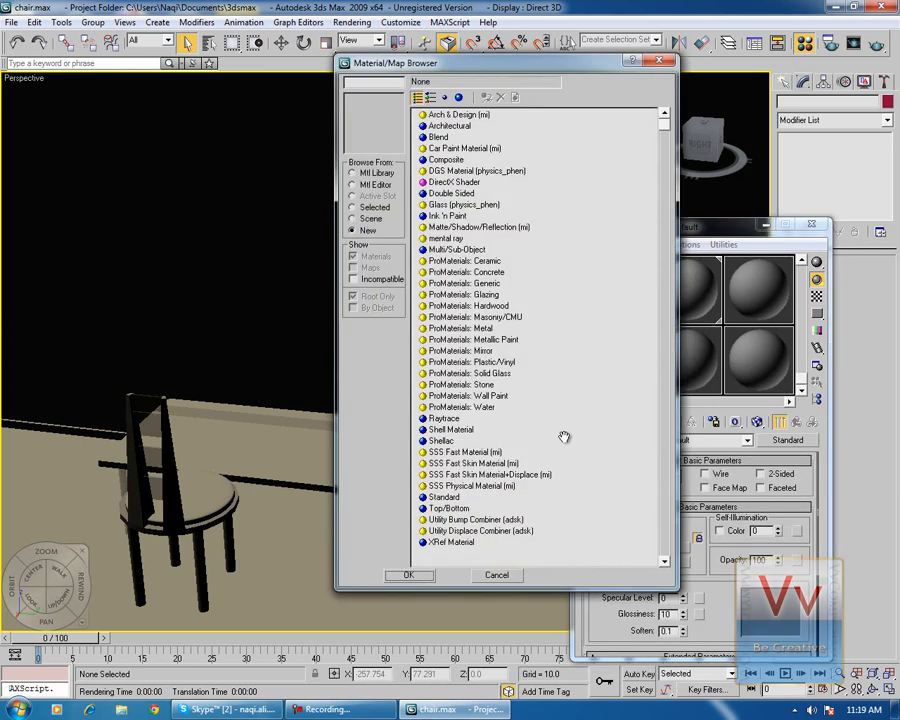
{"action": "left_click", "coordinate": [467, 352]}
{"action": "left_click", "coordinate": [466, 250]}
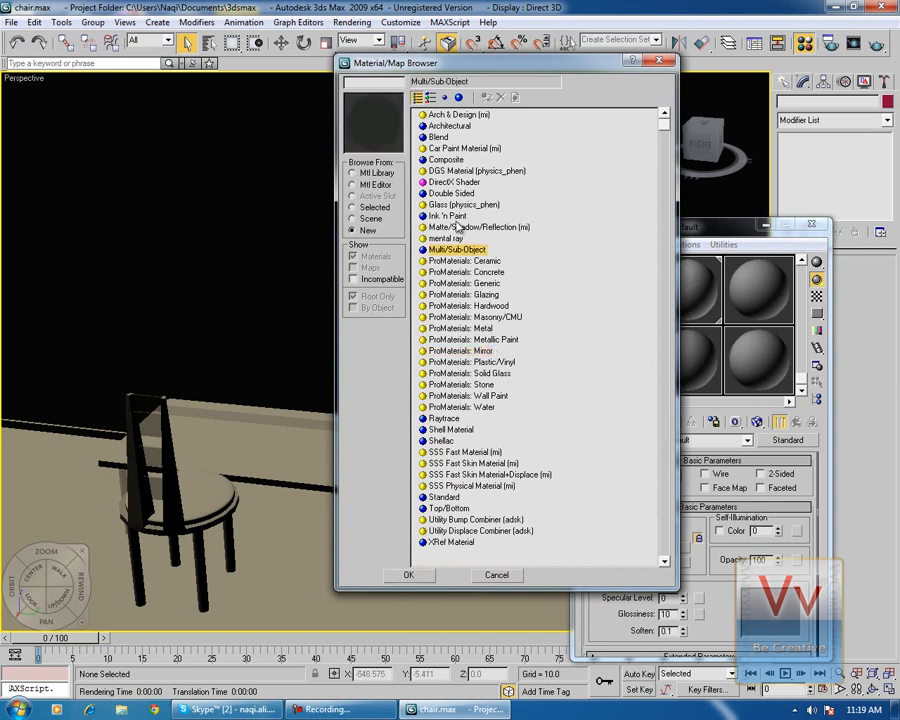
{"action": "left_click", "coordinate": [443, 138]}
{"action": "left_click_drag", "start_coordinate": [418, 56], "coordinate": [363, 242]}
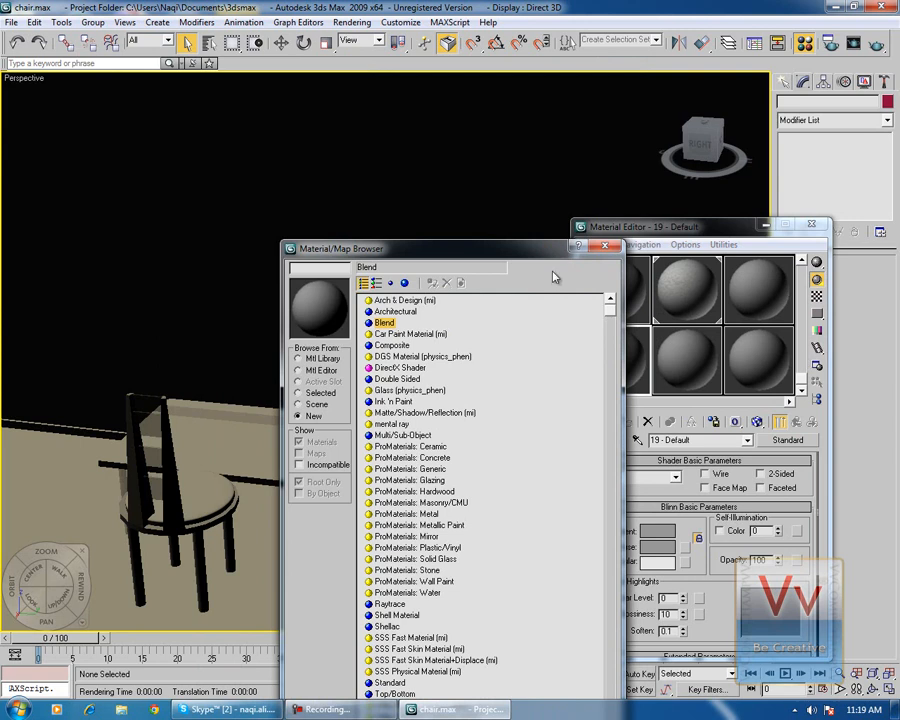
{"action": "left_click", "coordinate": [404, 301]}
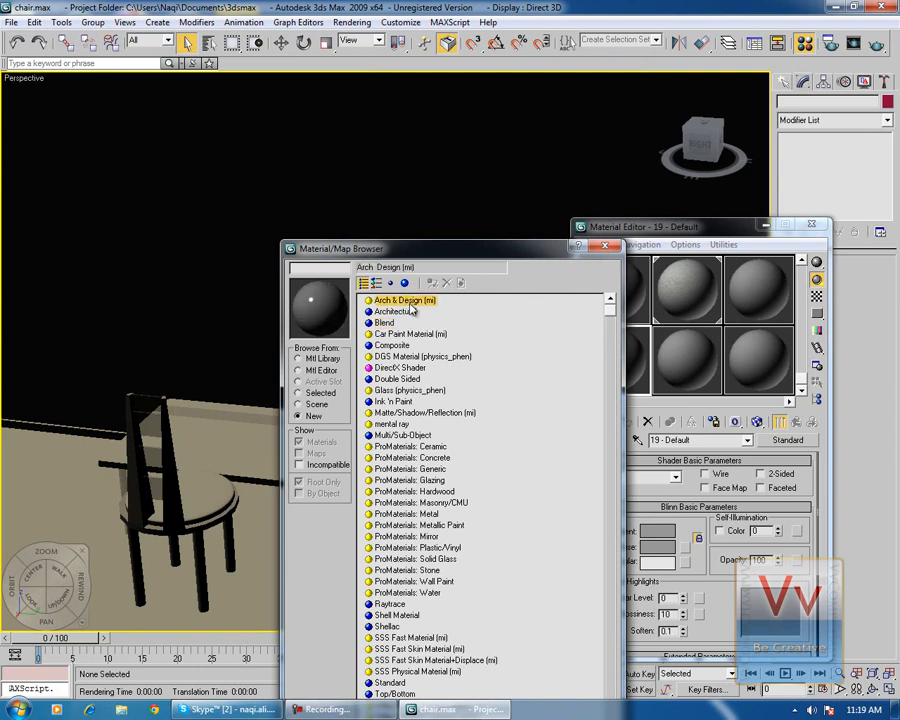
{"action": "double_click", "coordinate": [406, 301]}
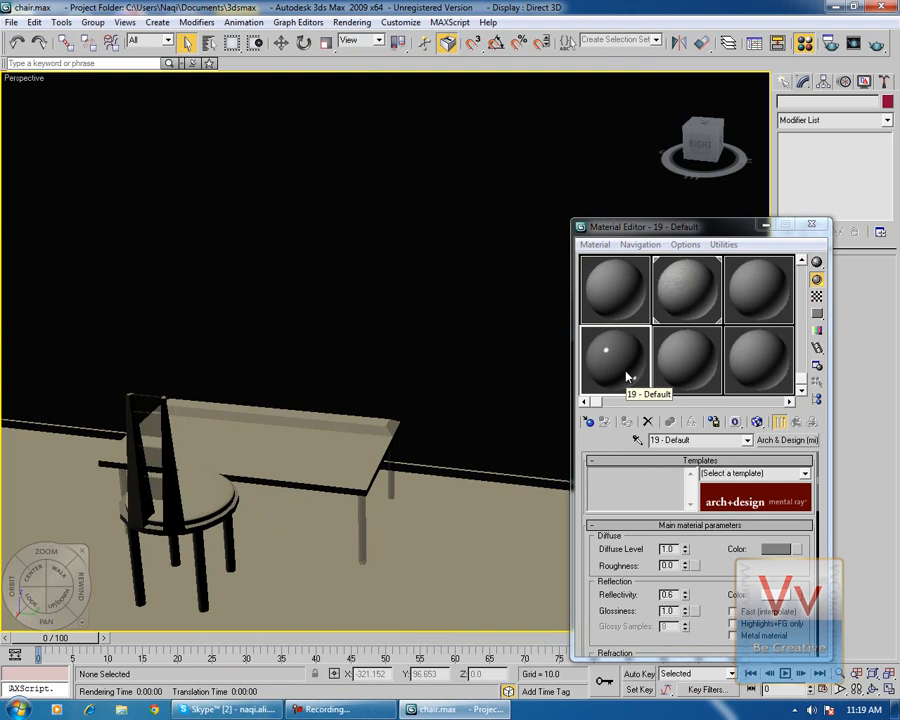
{"action": "left_click", "coordinate": [811, 224]}
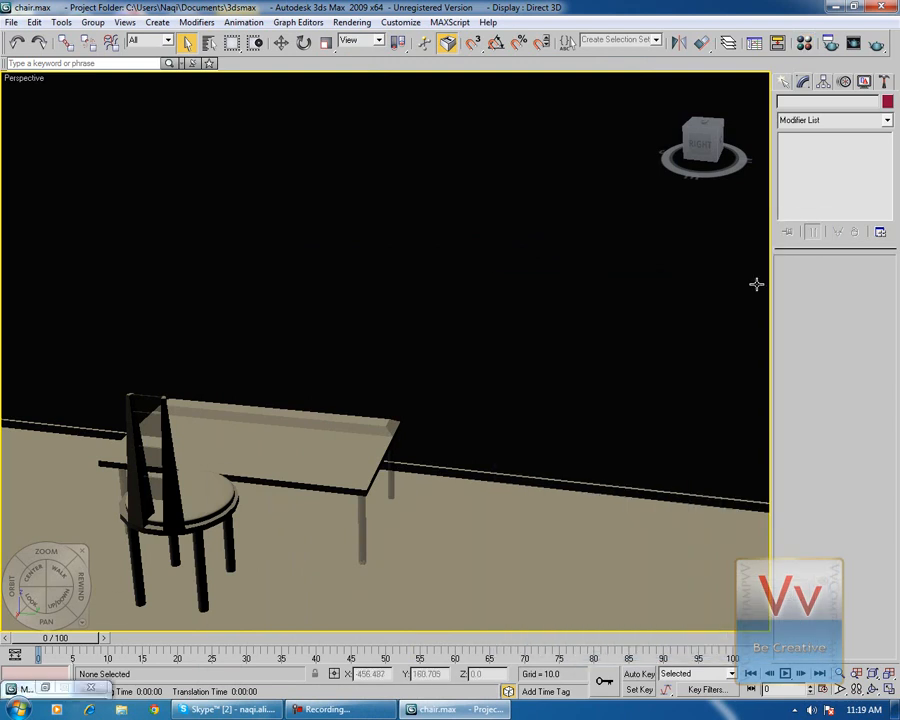
Step: Create a teapot with a radius of about 8.6 in the perspective view near the table
{"action": "left_click", "coordinate": [786, 83]}
{"action": "left_click", "coordinate": [787, 104]}
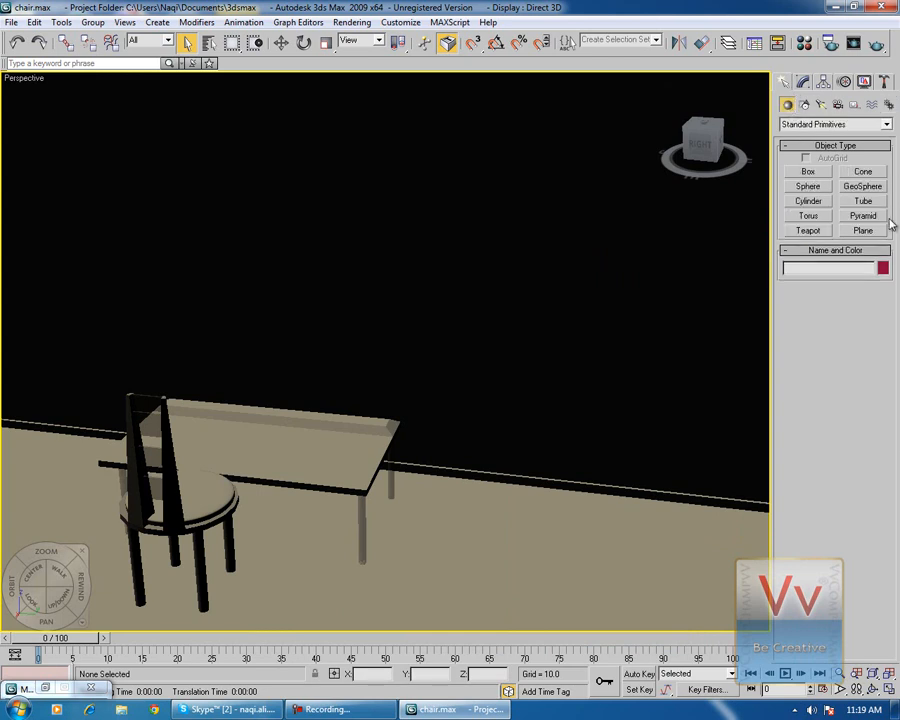
{"action": "left_click", "coordinate": [808, 231]}
{"action": "left_click_drag", "start_coordinate": [297, 442], "coordinate": [301, 440]}
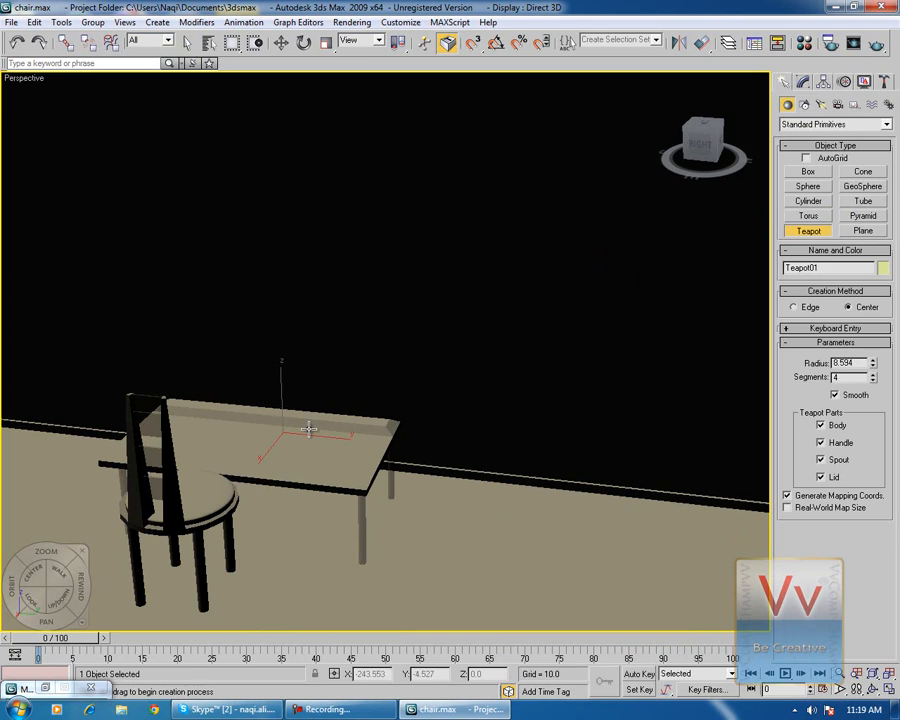
Step: Move the teapot up and forward so that it sits over the middle of the tabletop
{"action": "left_click", "coordinate": [283, 44]}
{"action": "left_click_drag", "start_coordinate": [300, 390], "coordinate": [255, 293]}
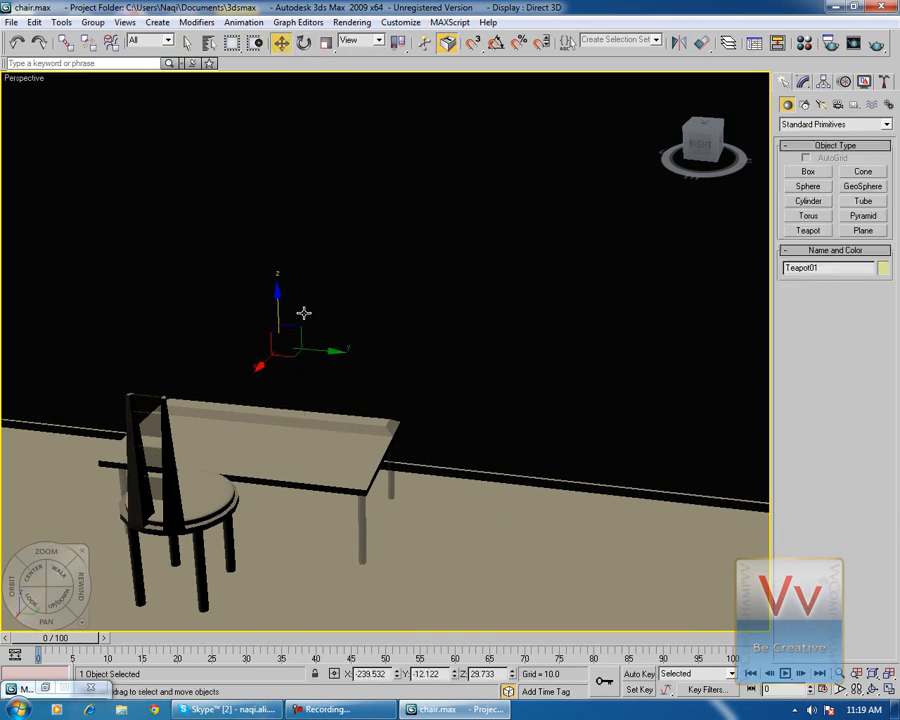
{"action": "left_click_drag", "start_coordinate": [261, 363], "coordinate": [175, 446]}
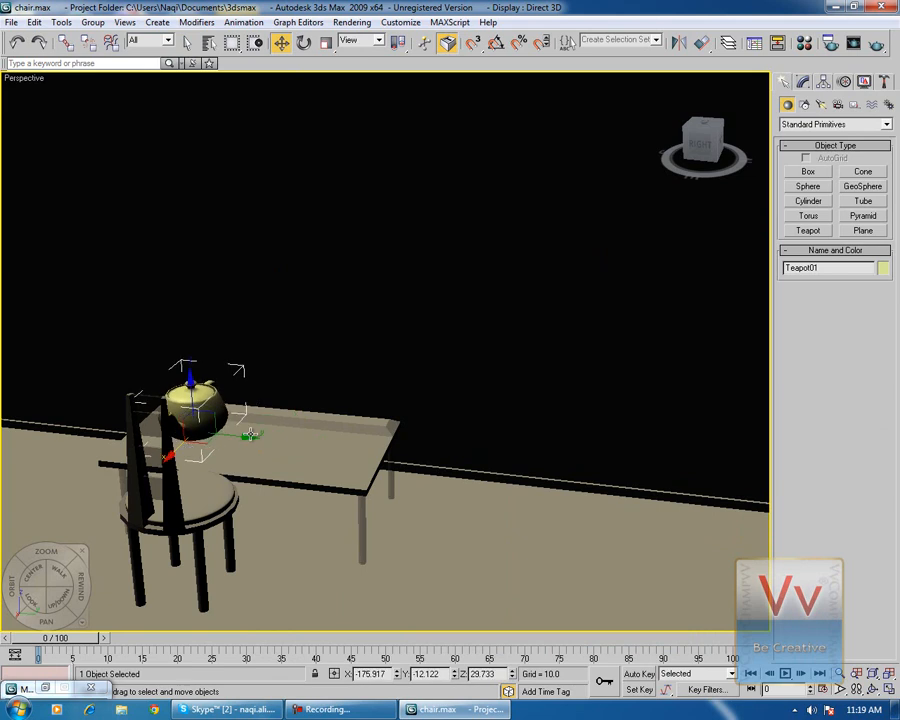
{"action": "left_click_drag", "start_coordinate": [241, 435], "coordinate": [260, 480]}
Step: Assign the 19 - Default Arch & Design material to the teapot and close the material editor
{"action": "left_click", "coordinate": [514, 366]}
{"action": "mouse_move", "coordinate": [514, 366]}
{"action": "middle_mouse_down", "text": "alt"}
{"action": "mouse_move", "coordinate": [496, 359]}
{"action": "mouse_move", "coordinate": [518, 370]}
{"action": "middle_mouse_up", "text": "alt"}
{"action": "key", "text": "m"}
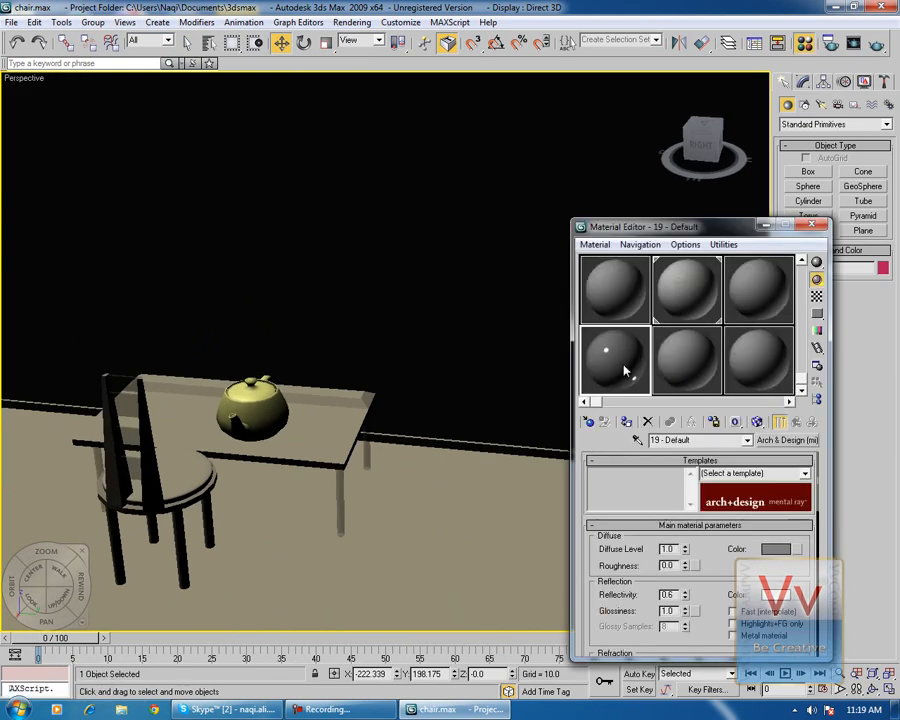
{"action": "left_click_drag", "start_coordinate": [438, 380], "coordinate": [268, 408]}
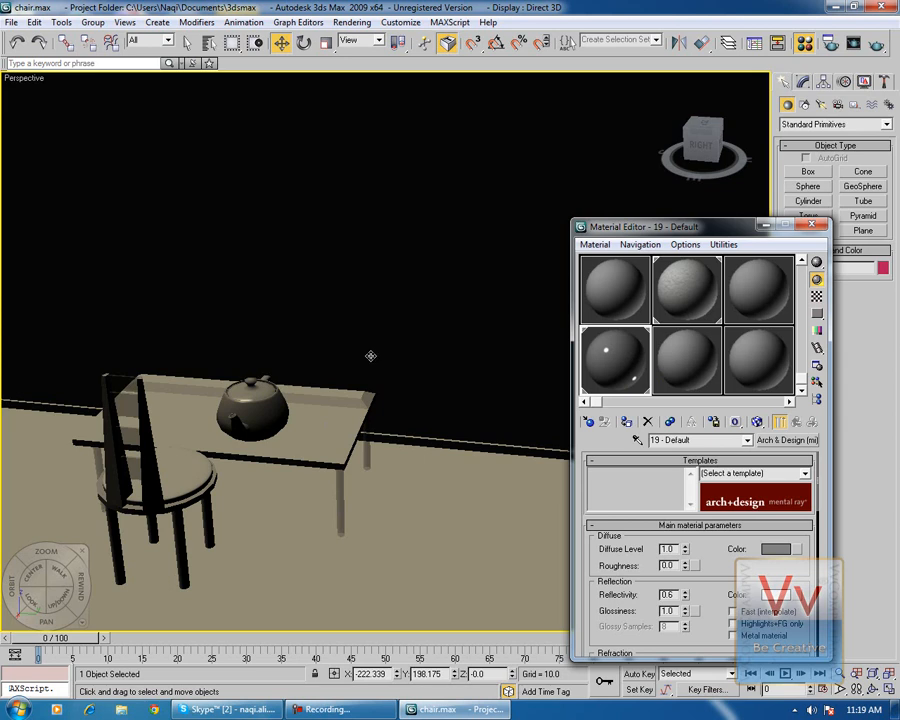
{"action": "left_click", "coordinate": [824, 229]}
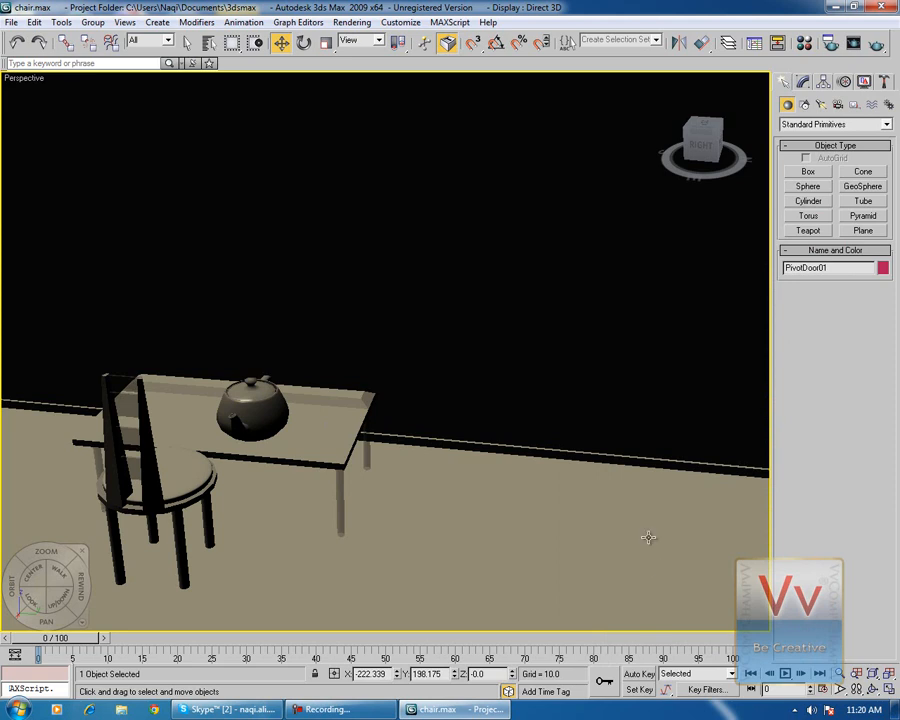
Step: Set the render output in the render setup to a JPEG file named testtingout on the Desktop
{"action": "left_click", "coordinate": [829, 43]}
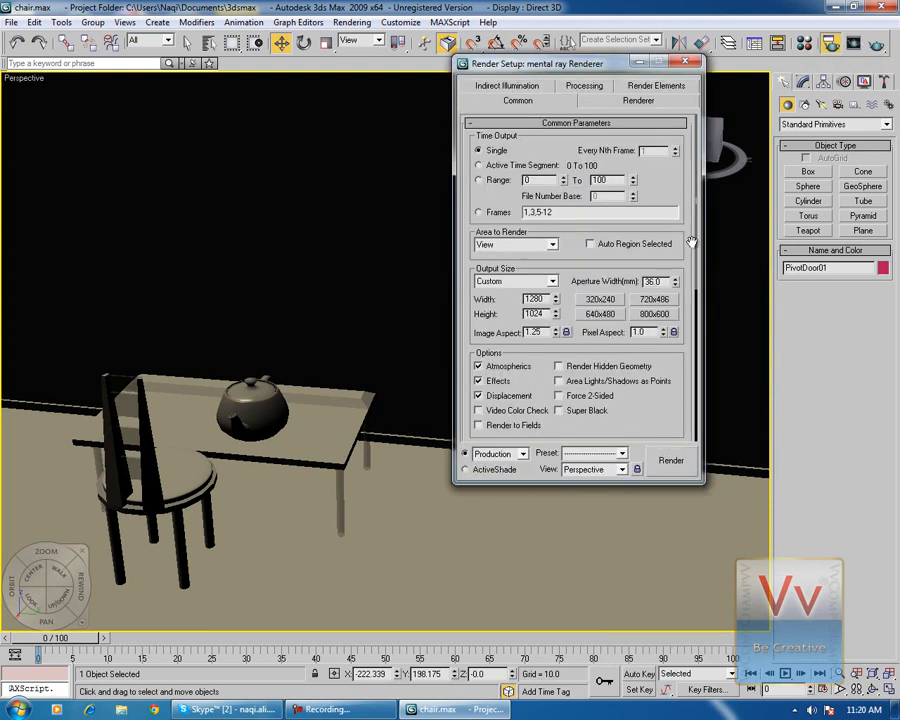
{"action": "scroll", "coordinate": [640, 290], "scroll_direction": "down", "scroll_amount": 5}
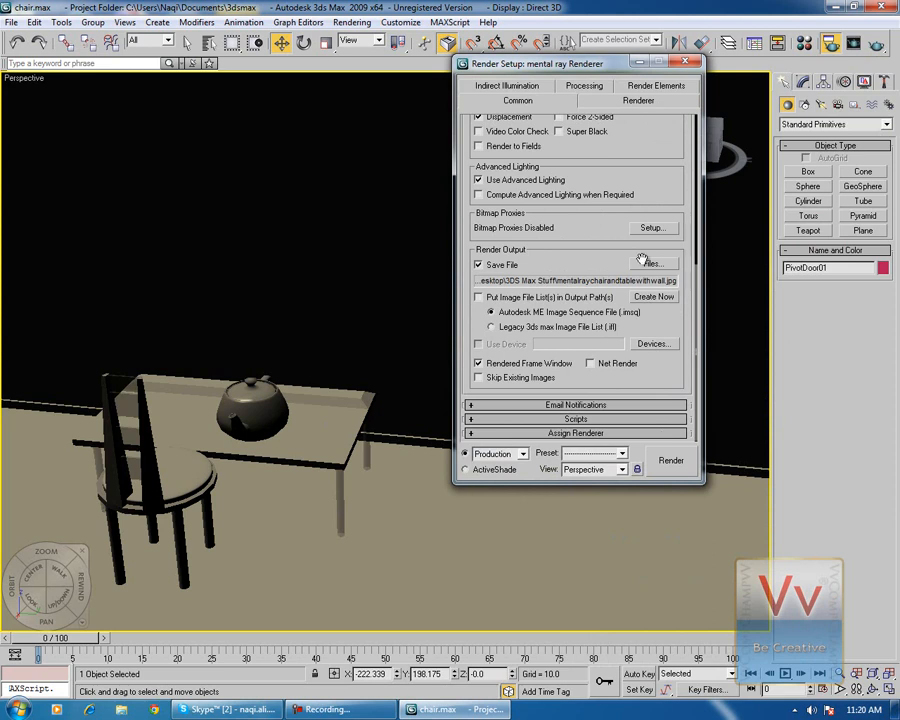
{"action": "left_click", "coordinate": [651, 263]}
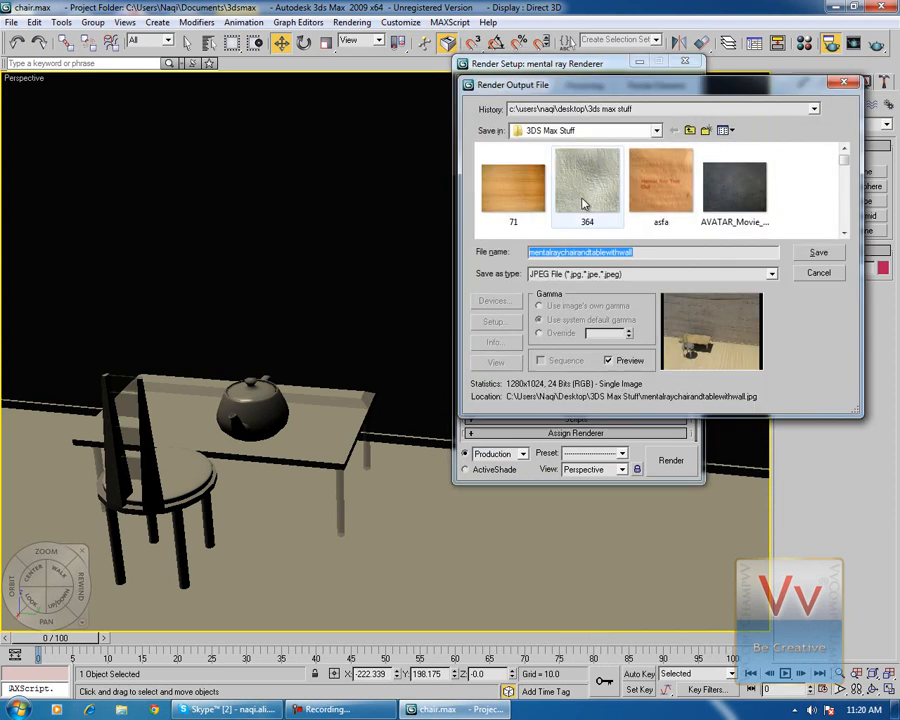
{"action": "left_click", "coordinate": [590, 130]}
{"action": "left_click", "coordinate": [645, 199]}
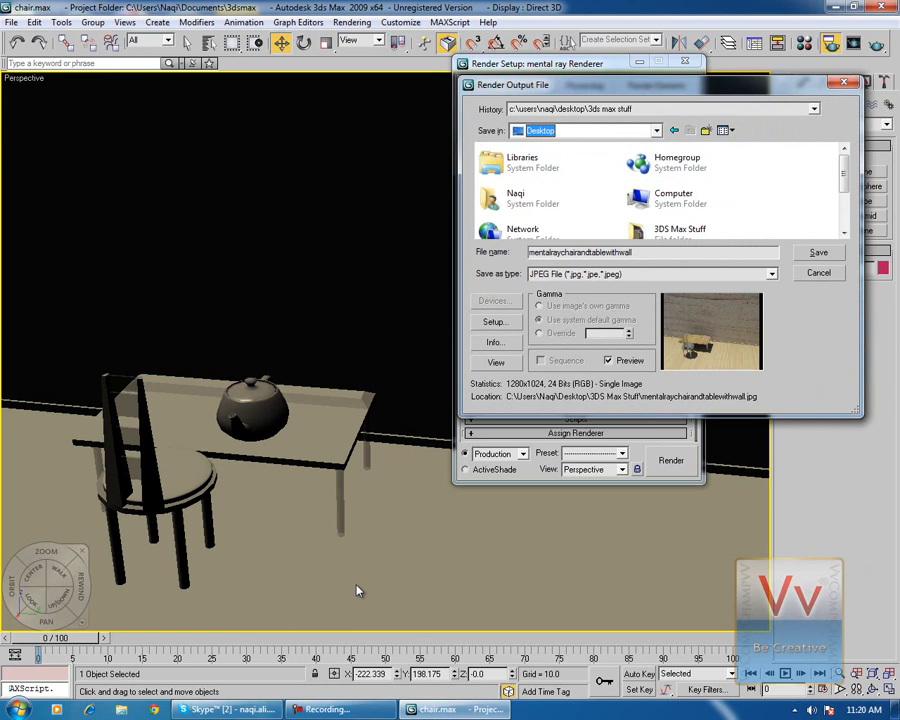
{"action": "left_click_drag", "start_coordinate": [657, 252], "coordinate": [73, 225]}
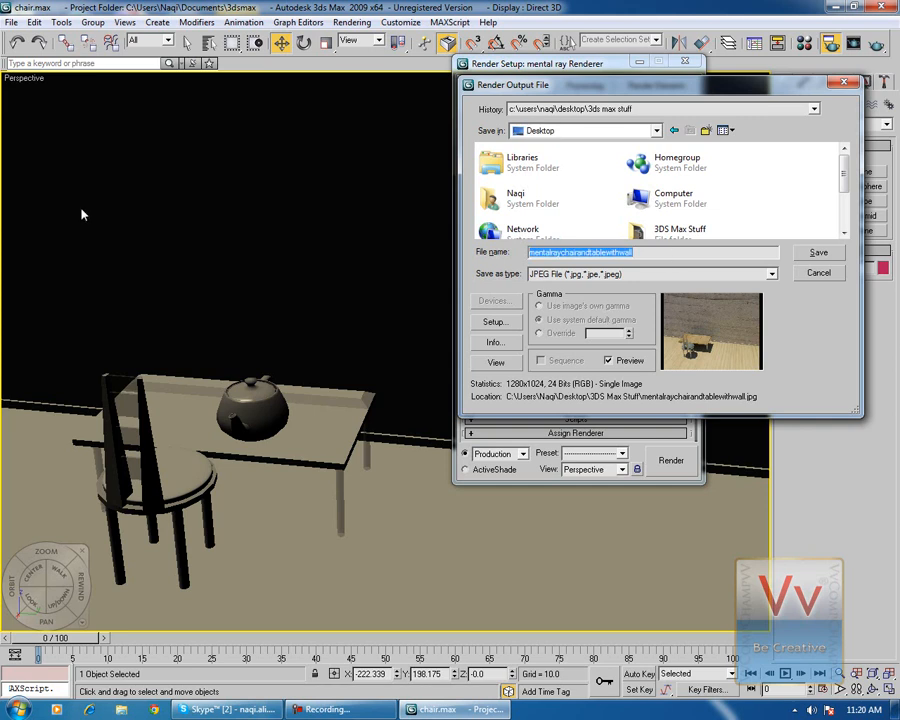
{"action": "type", "text": "testting"}
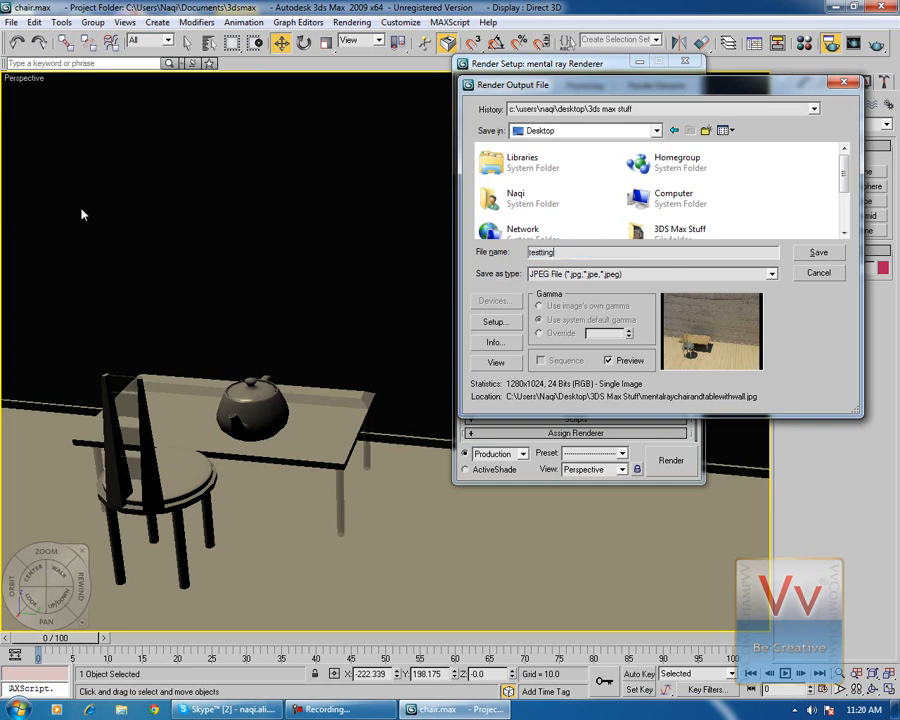
{"action": "type", "text": "out!"}
{"action": "key", "text": "Return"}
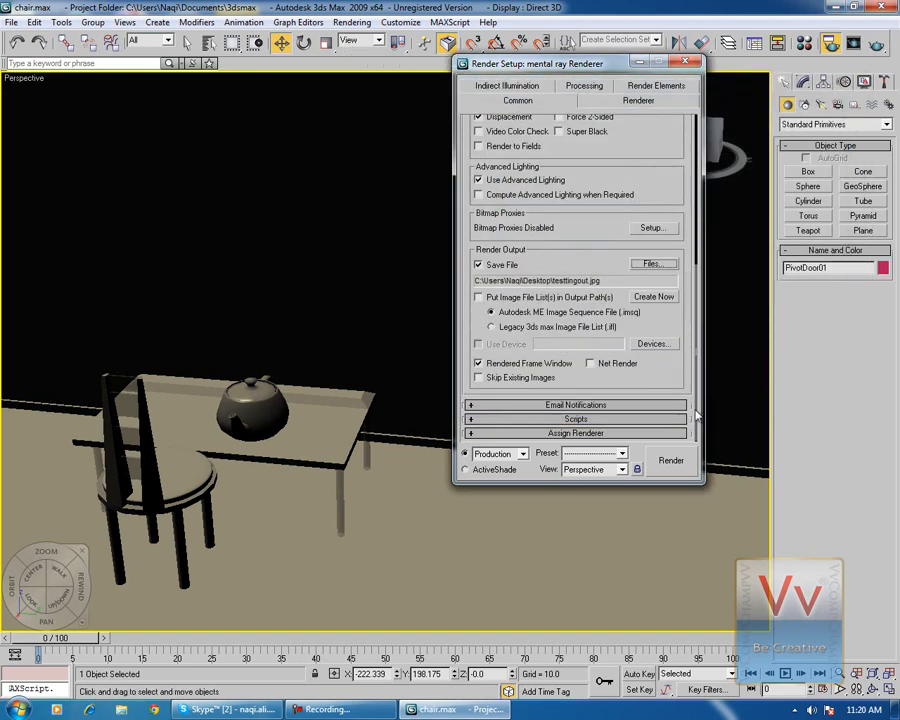
Step: Render the perspective view with the mental ray production renderer and minimize the rendered frame
{"action": "left_click", "coordinate": [671, 462]}
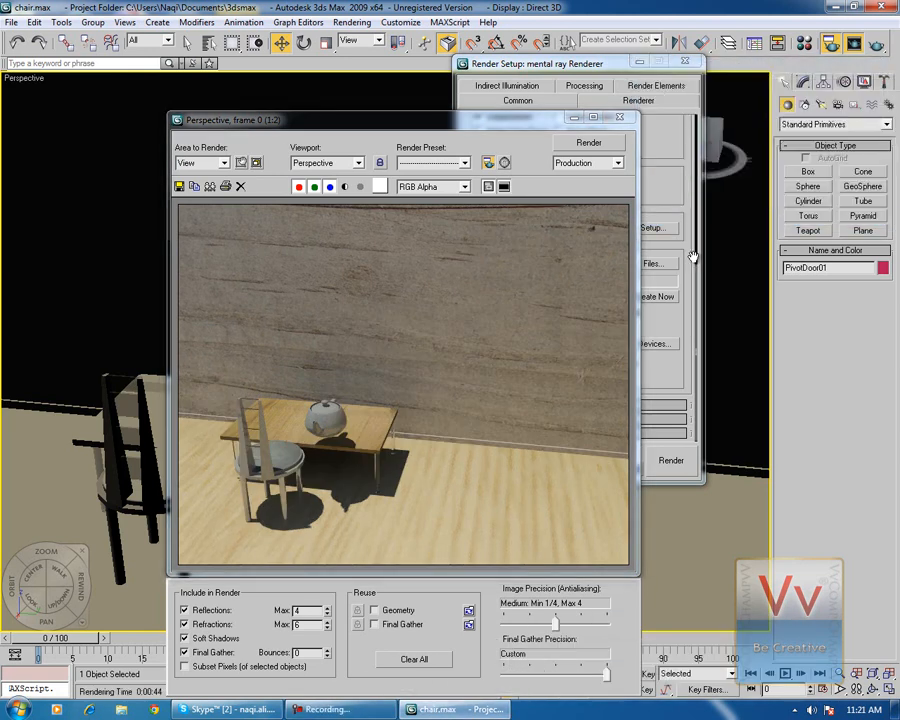
{"action": "left_click", "coordinate": [578, 119]}
Step: Open the saved testtingout image from the desktop, examine the rendered teapot, table and chair, and close it
{"action": "left_click", "coordinate": [890, 709]}
{"action": "double_click", "coordinate": [237, 468]}
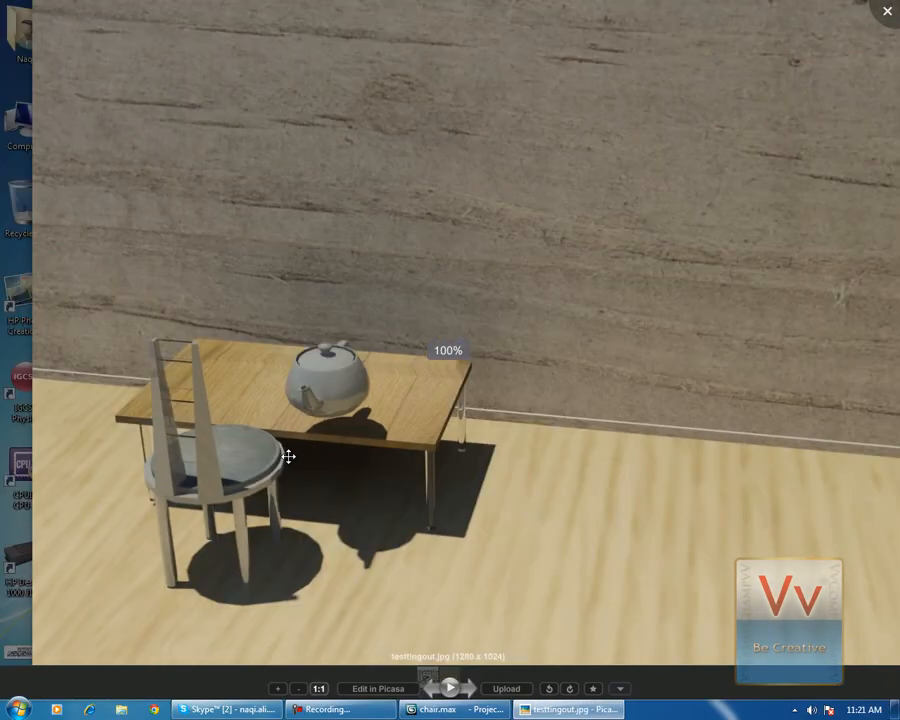
{"action": "left_click_drag", "start_coordinate": [620, 500], "coordinate": [582, 498]}
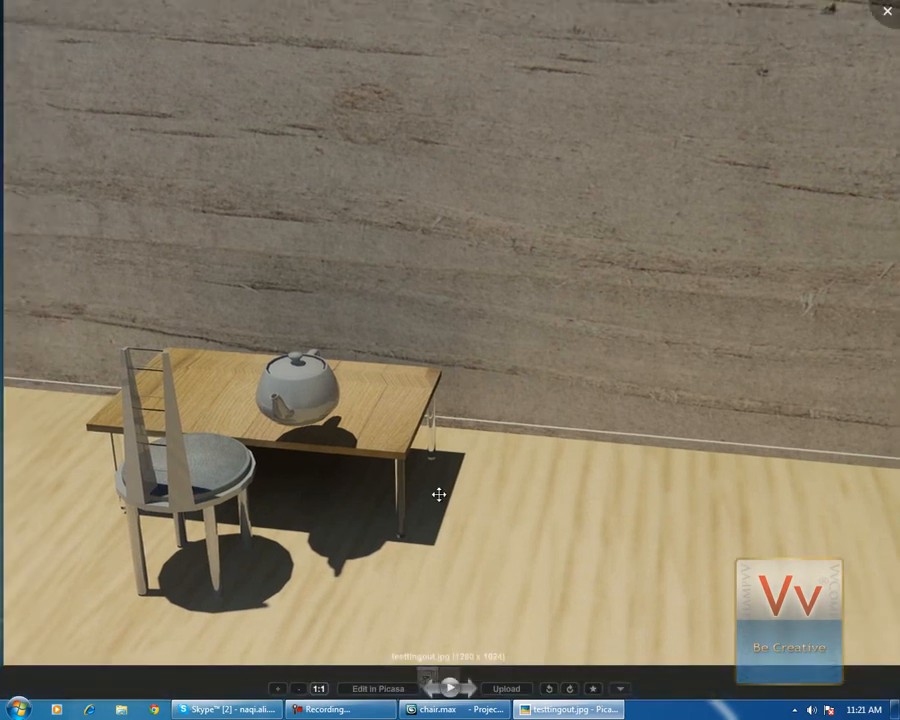
{"action": "mouse_move", "coordinate": [505, 312]}
{"action": "left_mouse_down"}
{"action": "mouse_move", "coordinate": [516, 446]}
{"action": "mouse_move", "coordinate": [520, 322]}
{"action": "mouse_move", "coordinate": [496, 297]}
{"action": "left_mouse_up"}
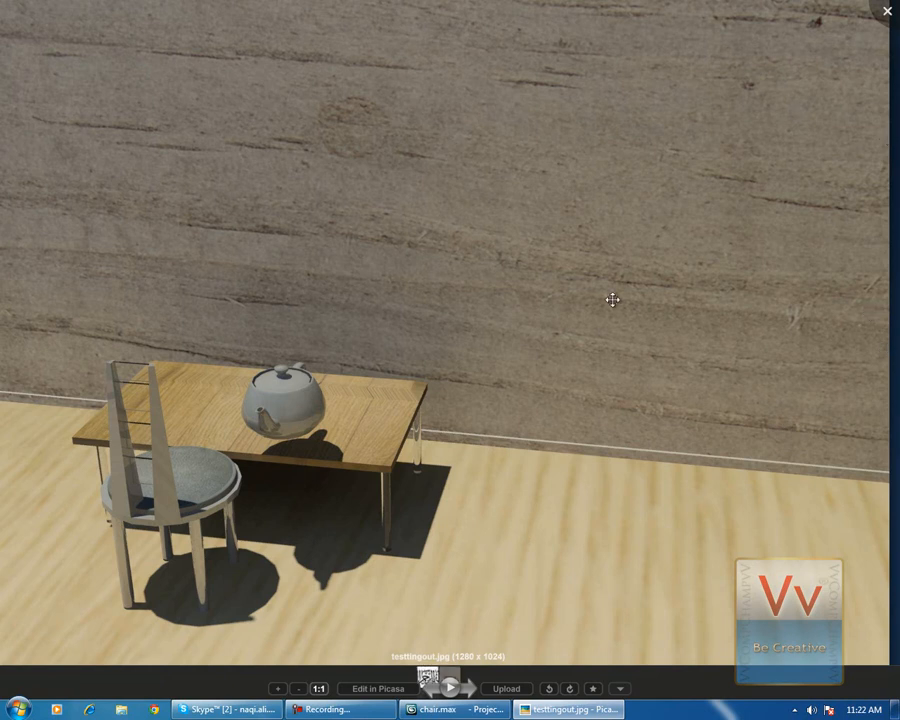
{"action": "key", "text": "Escape"}
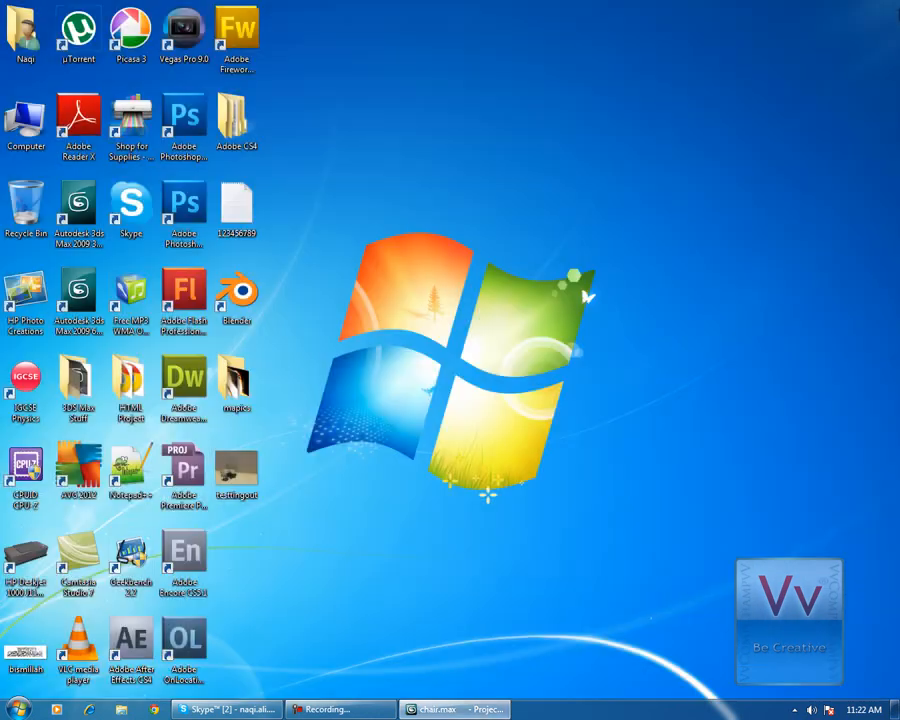